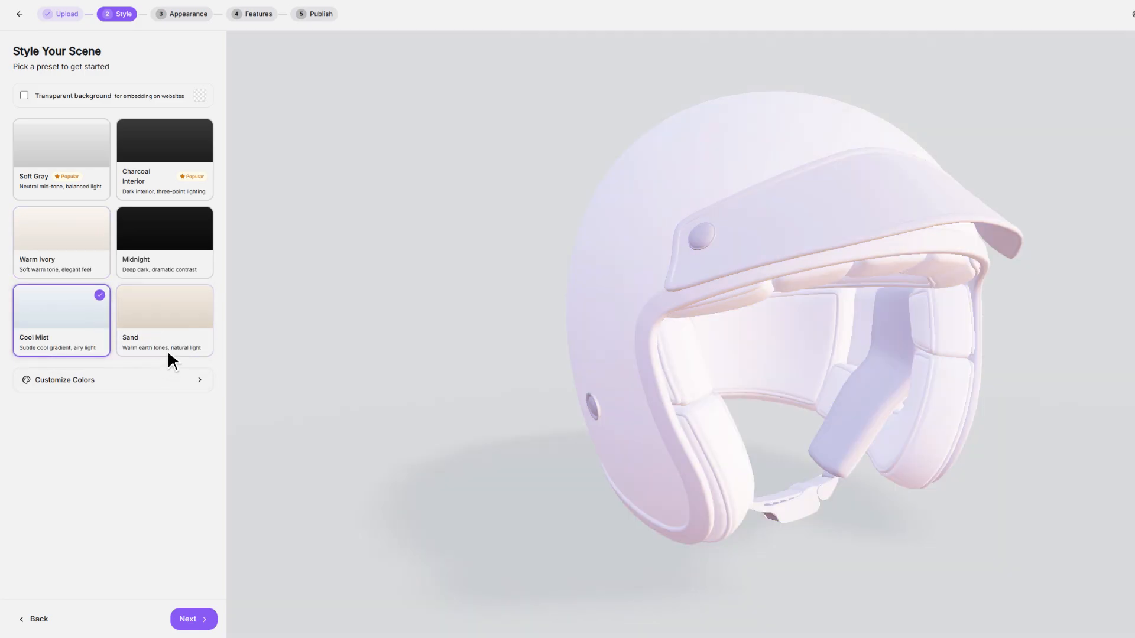
Apply the Soft Gray scene preset and customize its background with a dark solid color.
left_click(37, 147)
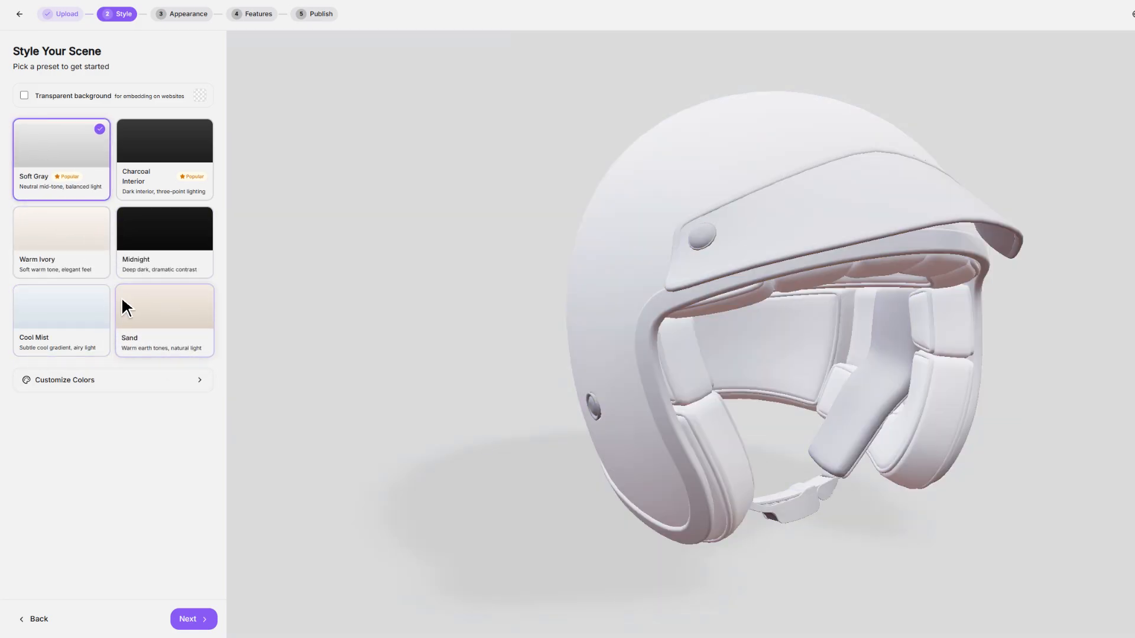
left_click(201, 387)
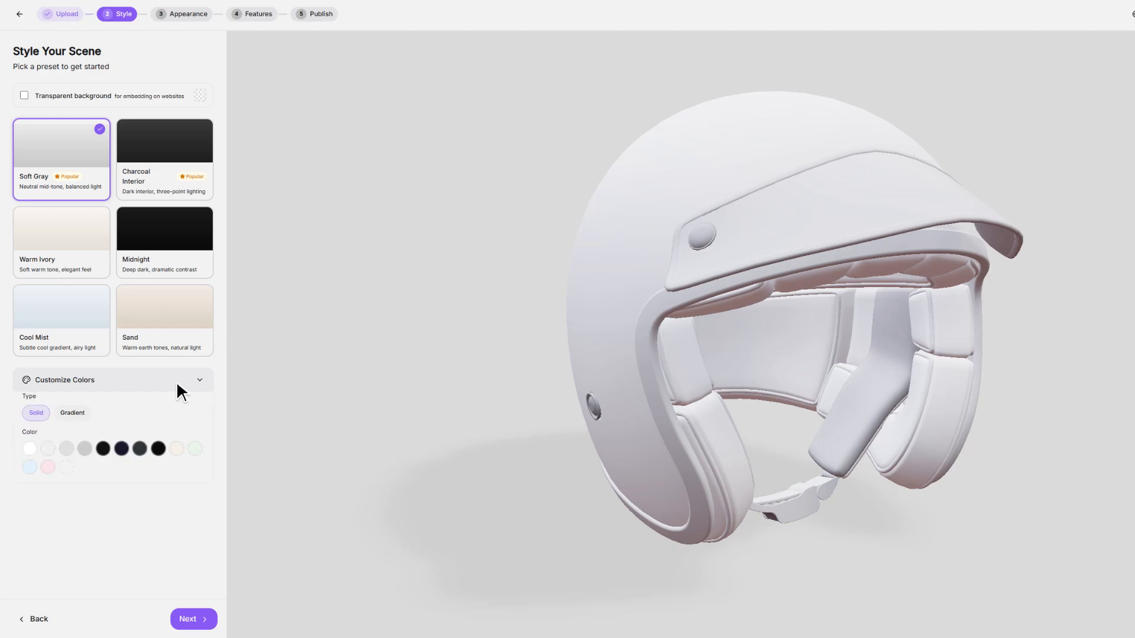
left_click(102, 451)
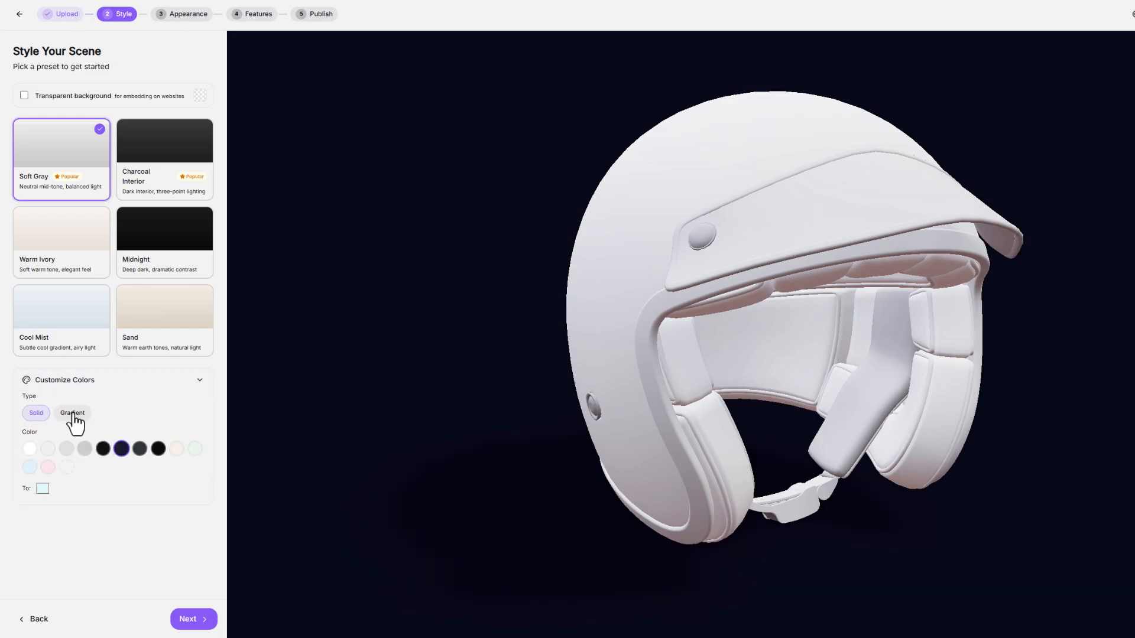
Change the background to a gradient with a dark gray start color and a bright cyan end color.
left_click(40, 414)
left_click(42, 489)
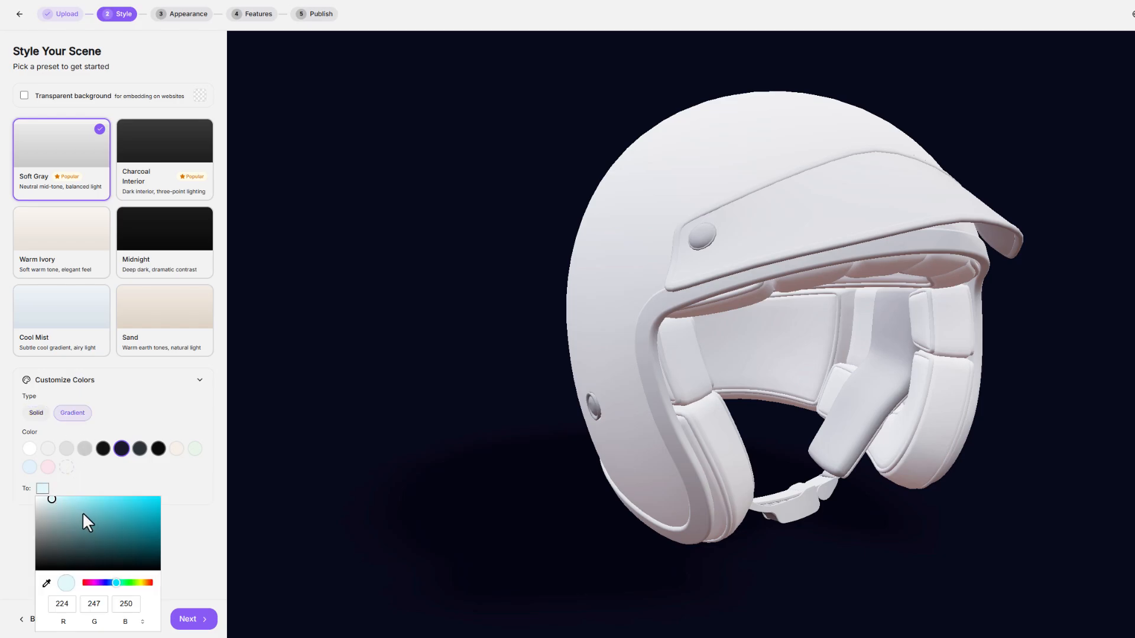
left_click_drag(83, 512, 171, 507)
left_click(139, 452)
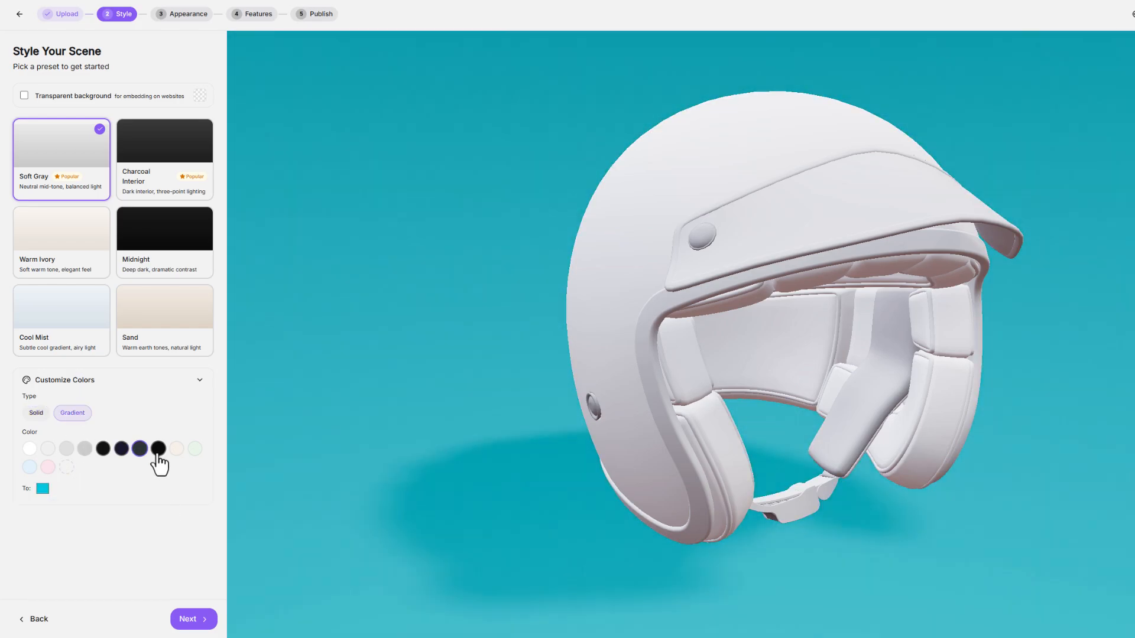
left_click_drag(413, 387, 418, 335)
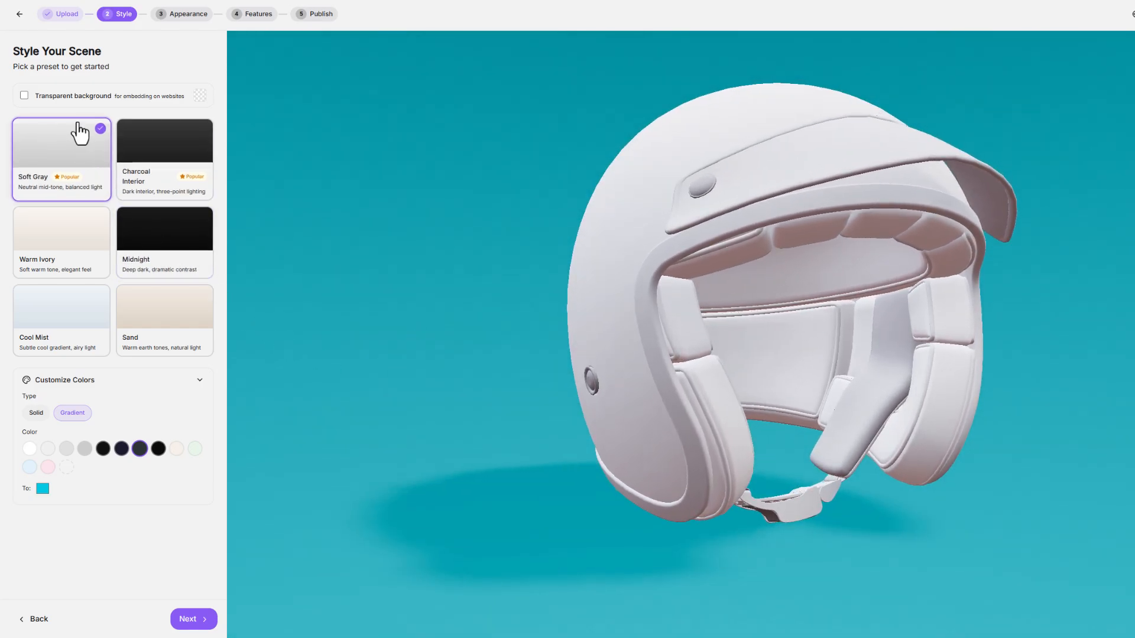
Make the scene background transparent, check the helmet against it, and proceed to the Appearance stage.
left_click(24, 95)
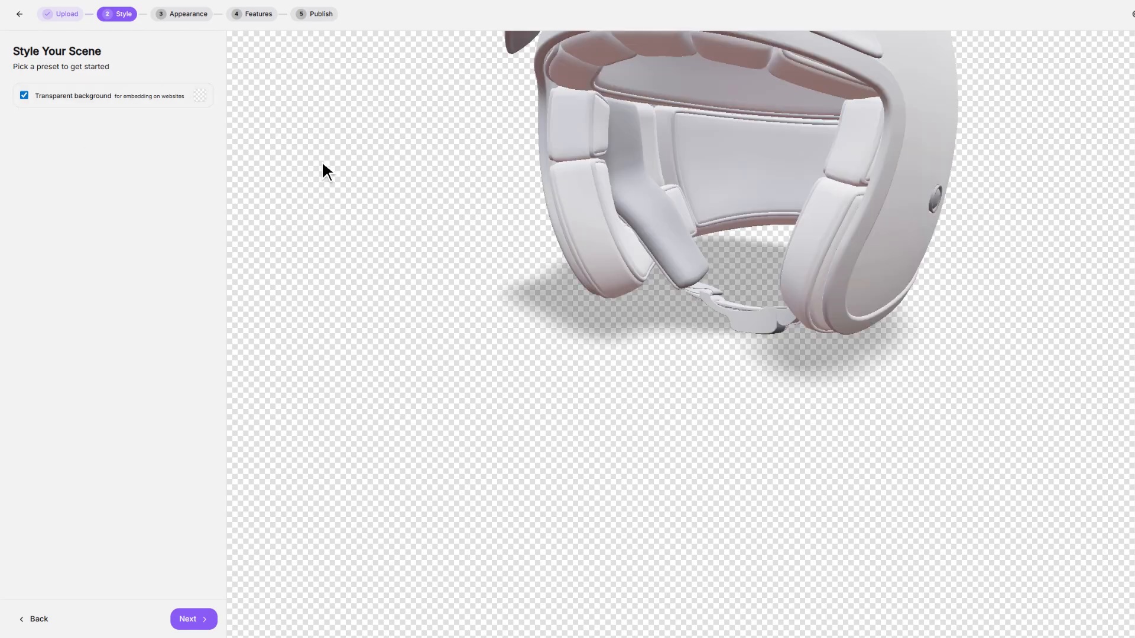
left_click_drag(408, 354, 368, 396)
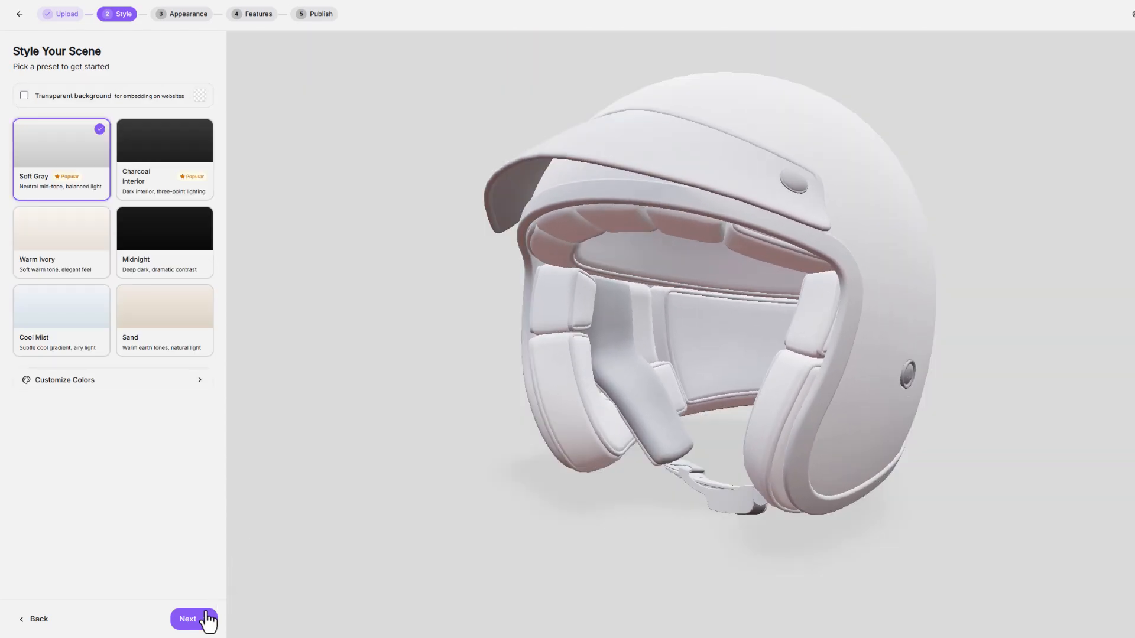
left_click(208, 621)
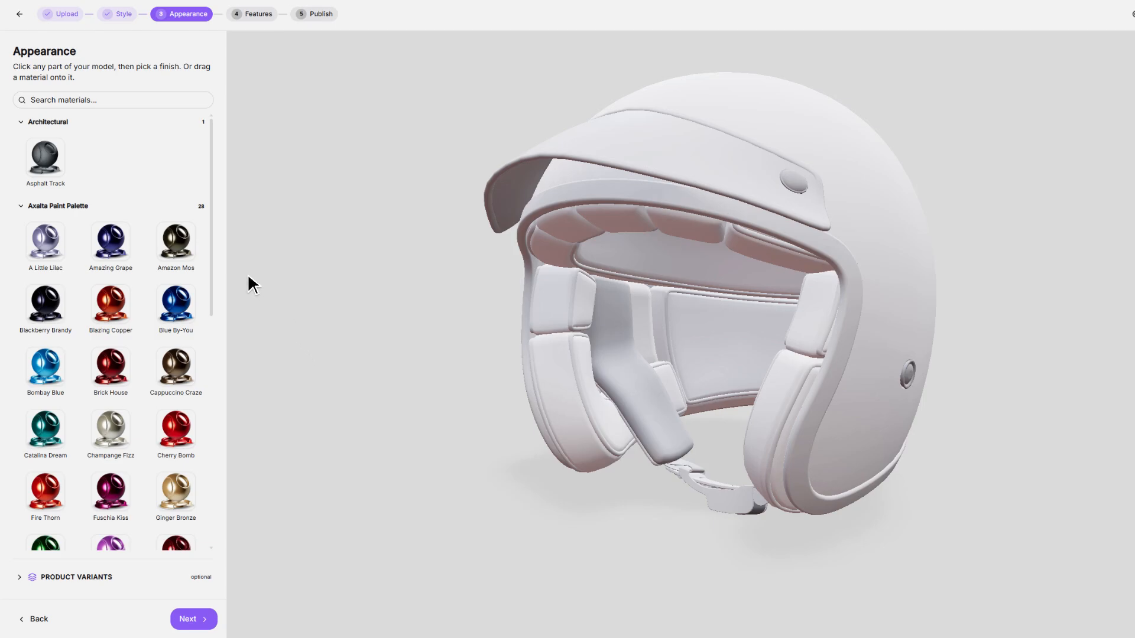
Browse the material library and apply the Blazing Copper paint to the helmet's outer shell.
left_click_drag(212, 234, 189, 540)
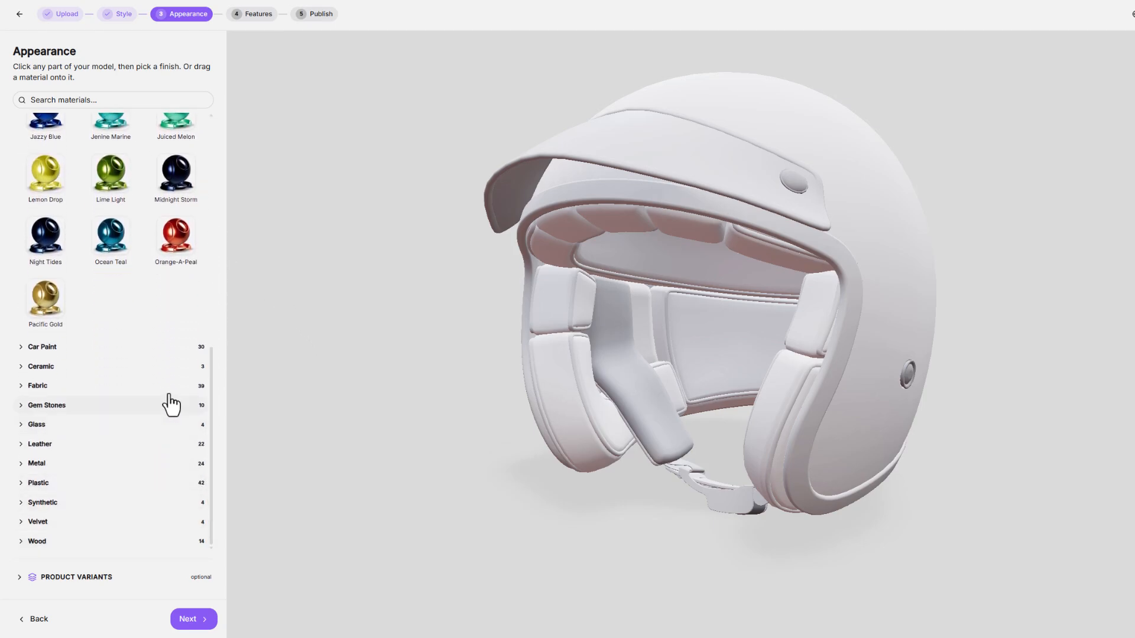
left_click_drag(212, 351, 214, 148)
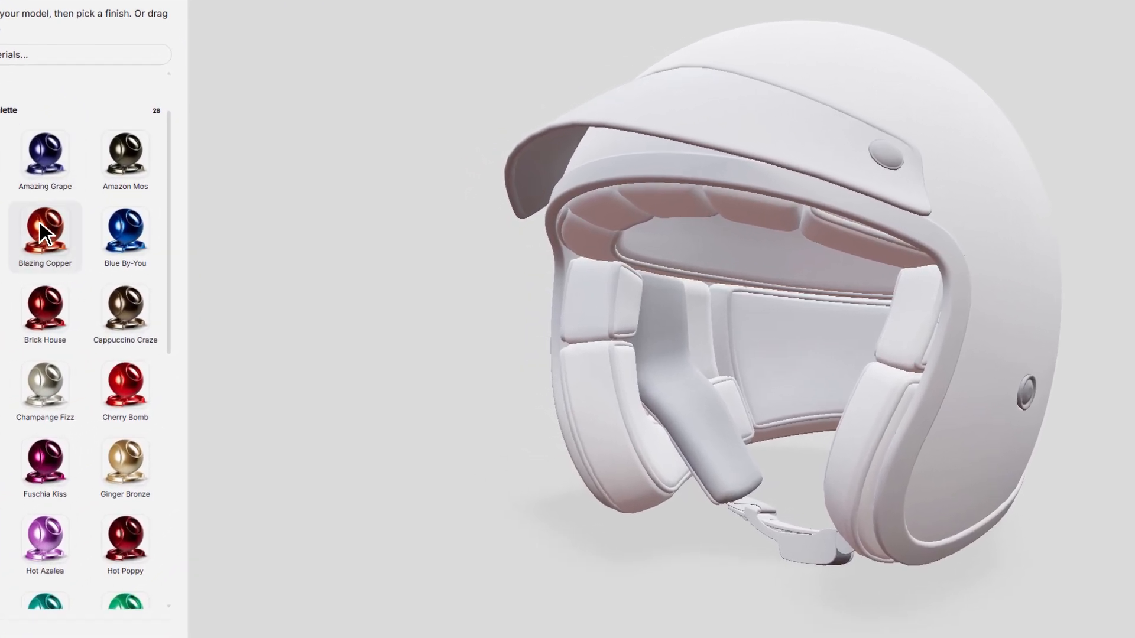
left_click_drag(41, 232, 910, 106)
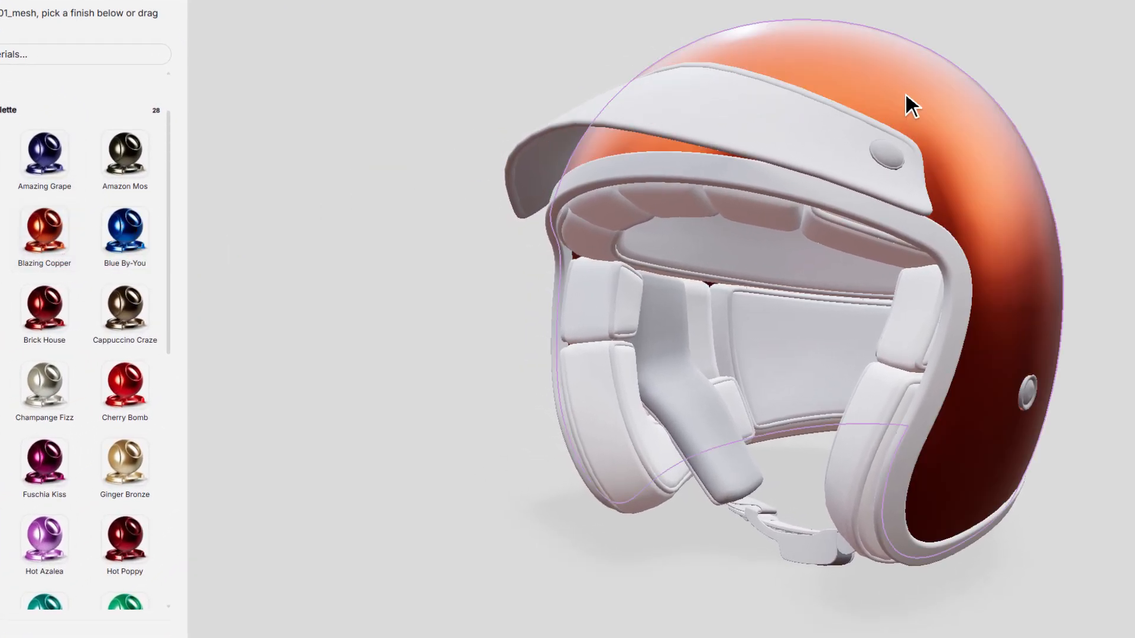
left_click_drag(1125, 208, 1091, 214)
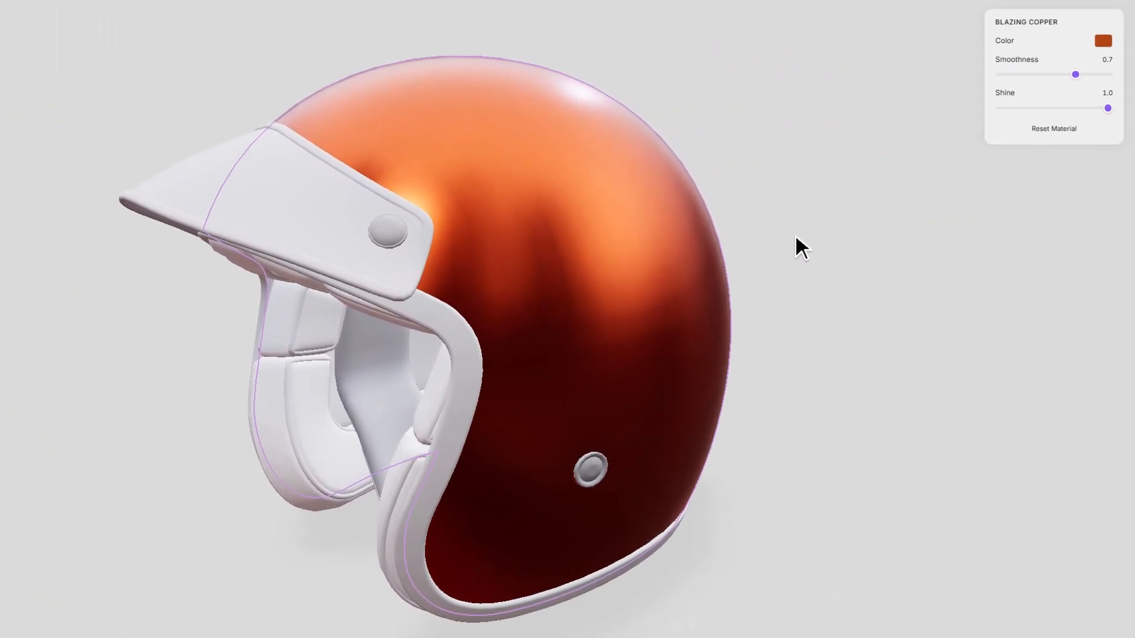
Lighten the shell's Blazing Copper color to salmon and set both its smoothness and shine to 1.0.
left_click(1103, 41)
left_click_drag(1059, 86, 1129, 118)
left_click(1033, 32)
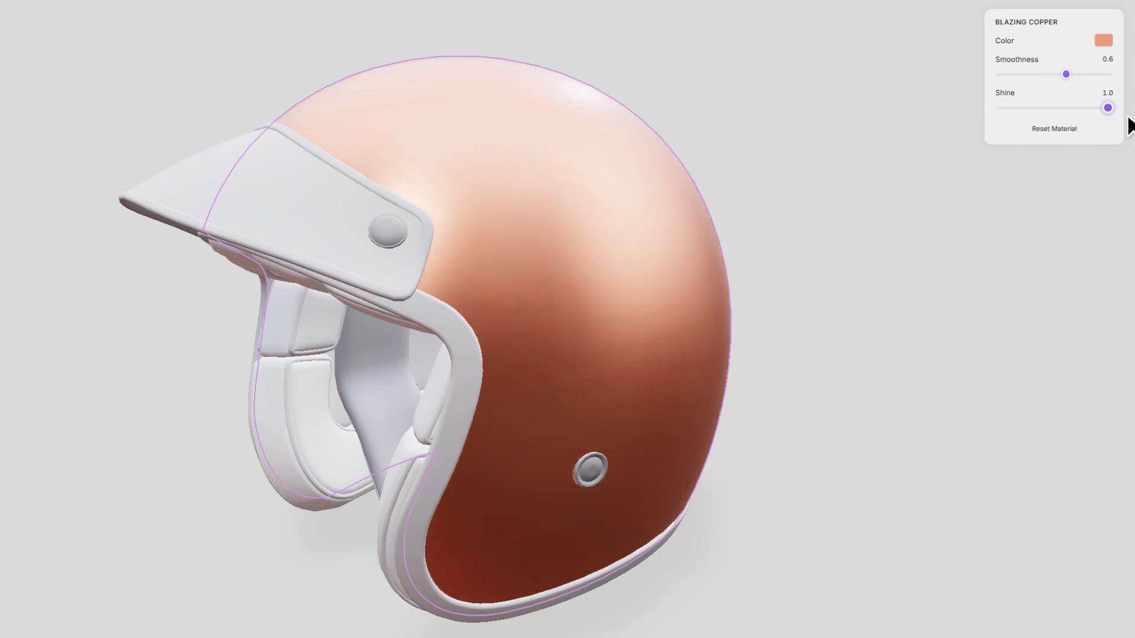
left_click_drag(1064, 78, 1103, 84)
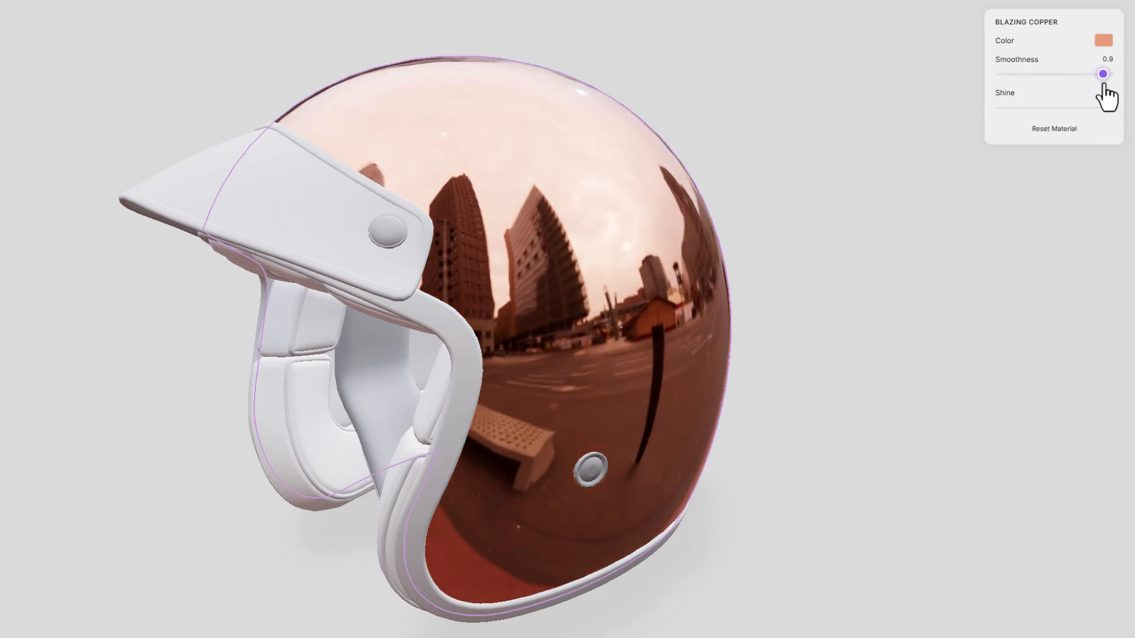
left_click_drag(779, 220, 830, 214)
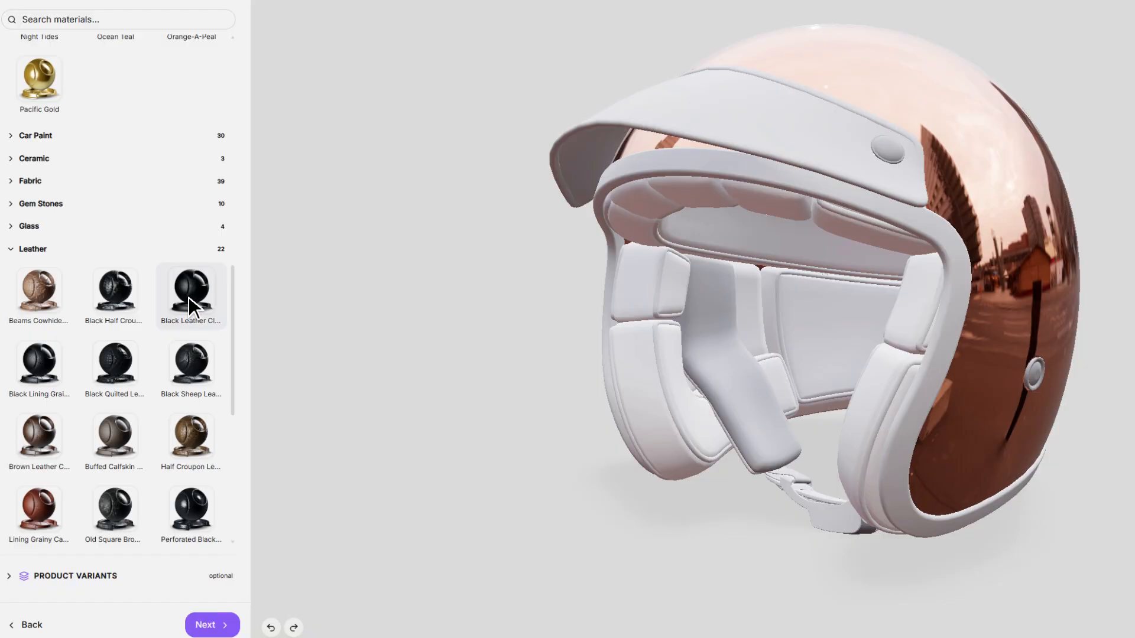
Apply the Black Leather Classic material to the helmet's inner cheek padding.
left_click_drag(189, 297, 690, 396)
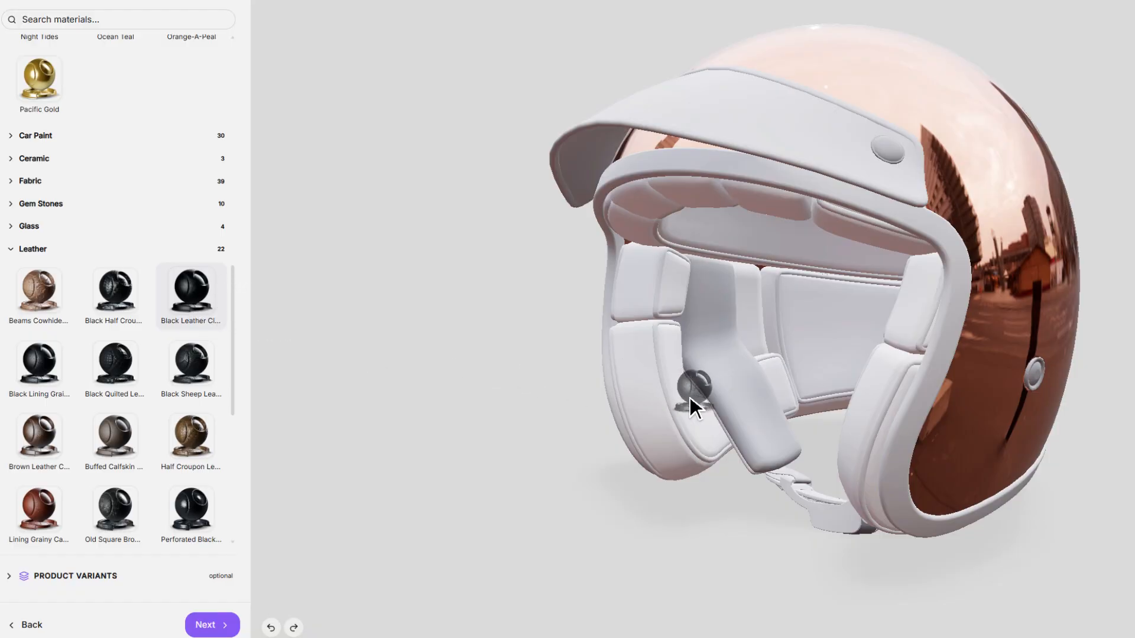
left_click_drag(662, 449, 727, 444)
scroll(727, 445, "up", 5)
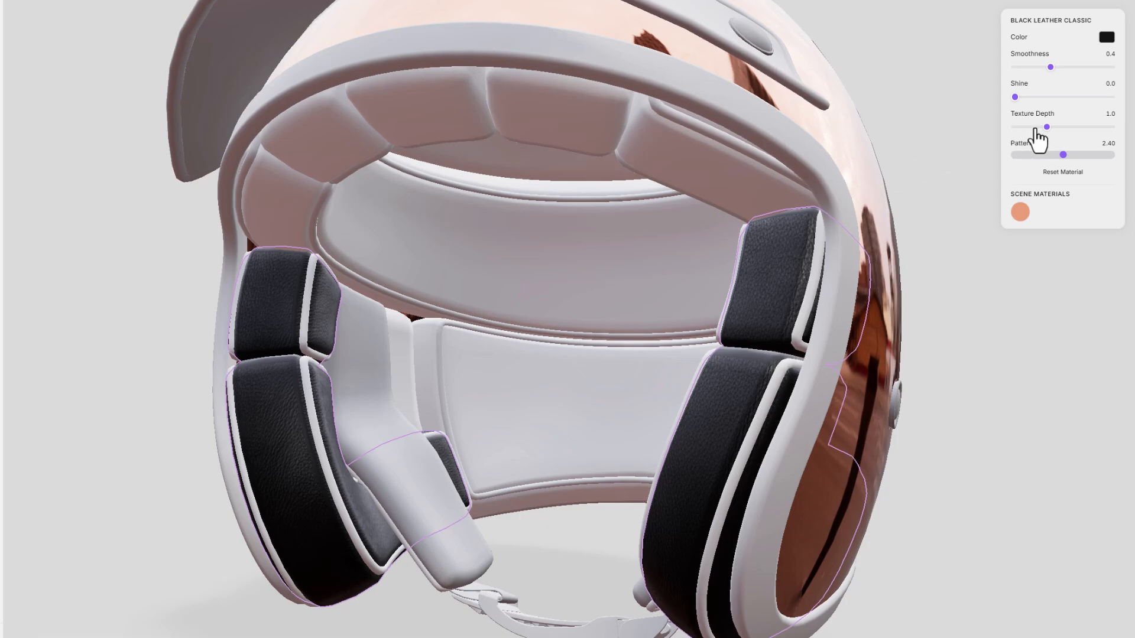
Adjust the padding leather to smoothness 0.3, shine 0.2 and texture depth 1.4, and change its color to red.
left_click_drag(1053, 139, 1063, 170)
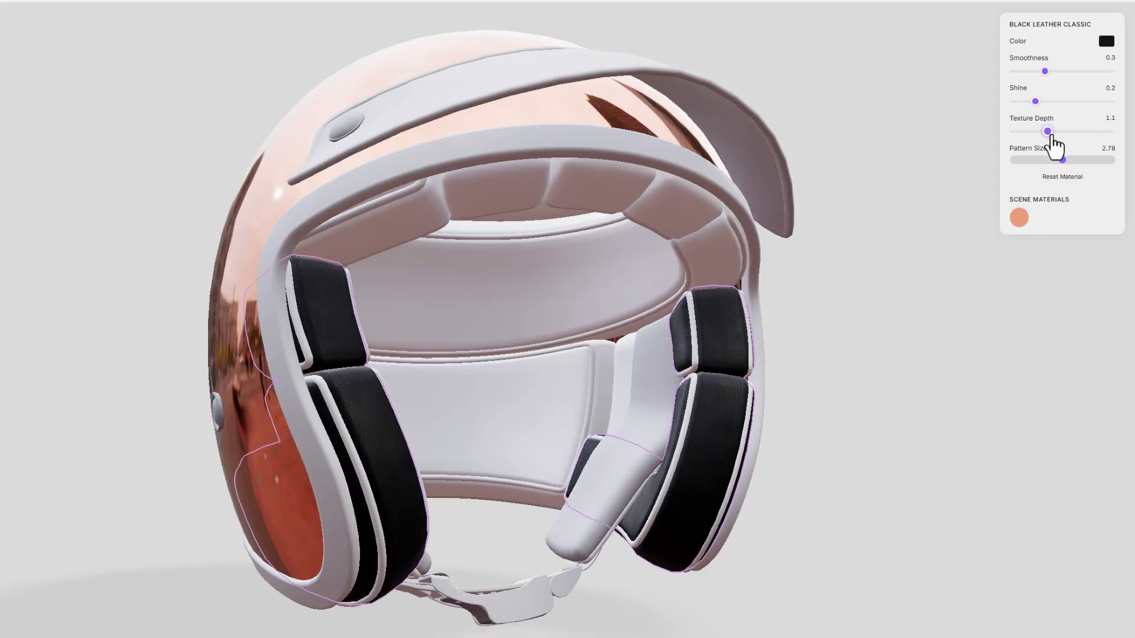
left_click(1104, 43)
left_click_drag(1104, 101, 1129, 39)
left_click_drag(1064, 143, 1027, 150)
left_click_drag(1112, 51, 1115, 67)
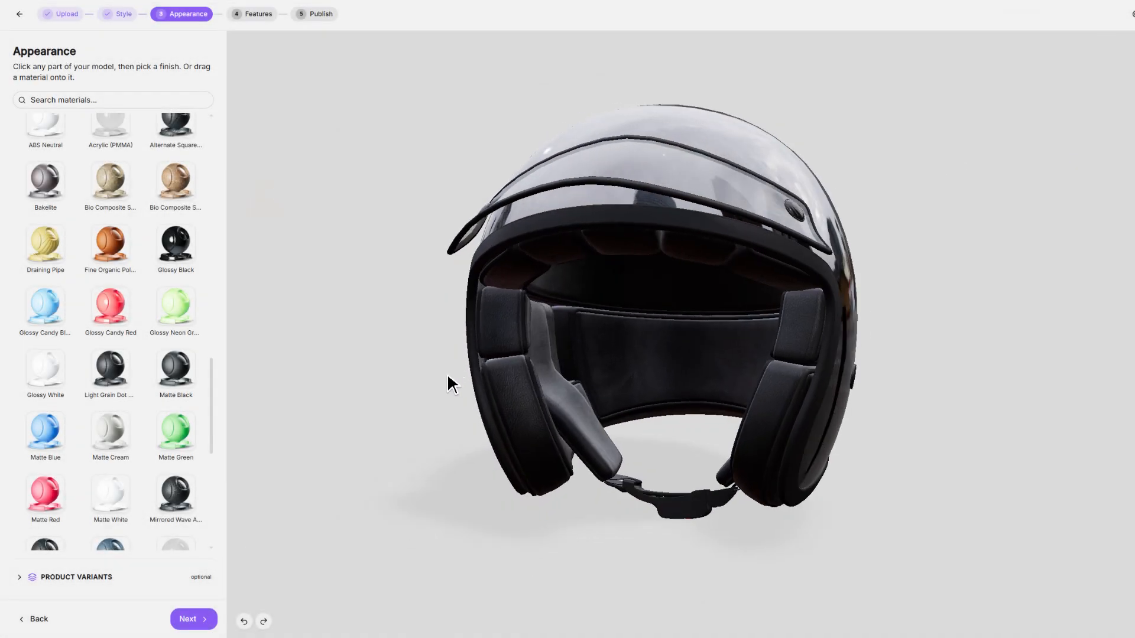
Expand the product variants of the black helmet and rename the default variant as Black.
left_click_drag(446, 372, 363, 372)
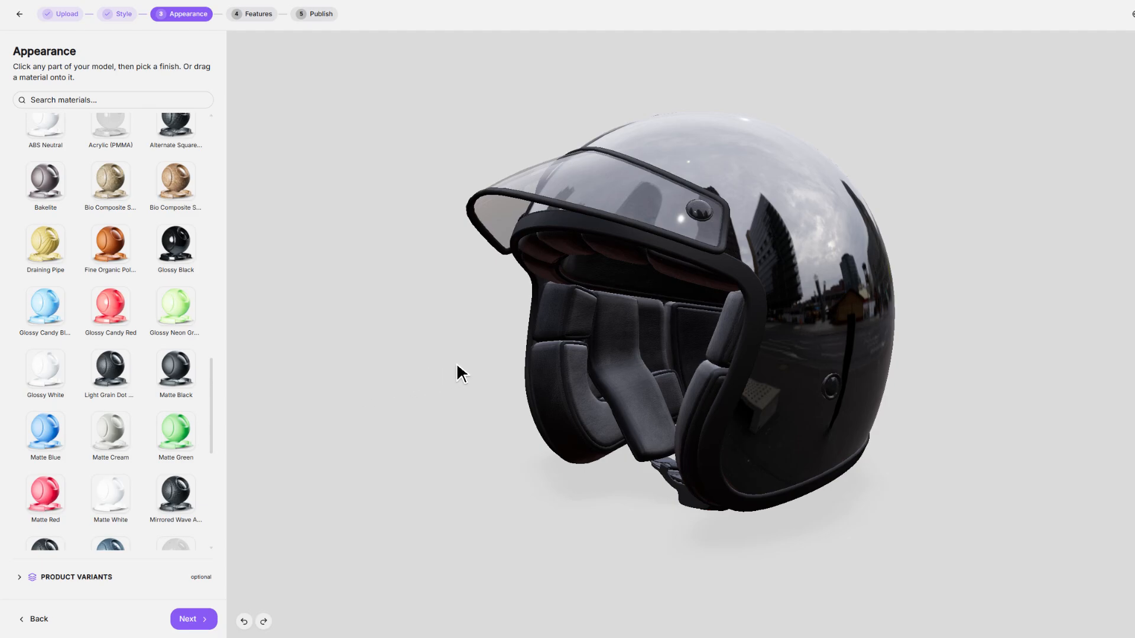
mouse_move(456, 362)
left_mouse_down()
mouse_move(608, 375)
mouse_move(737, 357)
mouse_move(754, 268)
mouse_move(482, 339)
mouse_move(467, 360)
left_mouse_up()
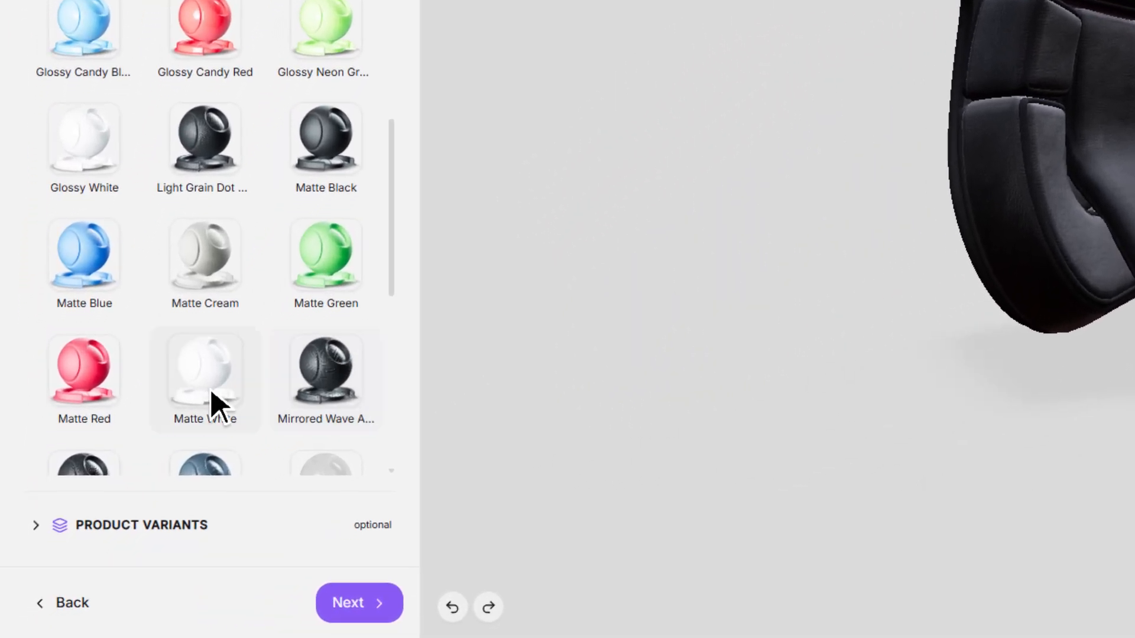
left_click(44, 529)
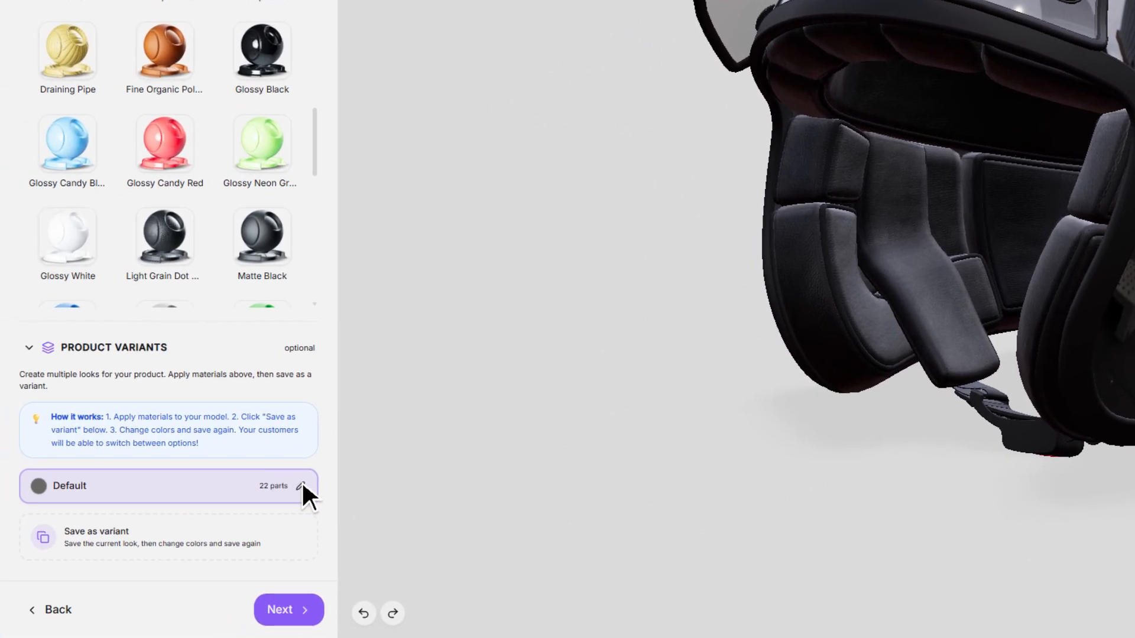
left_click(301, 486)
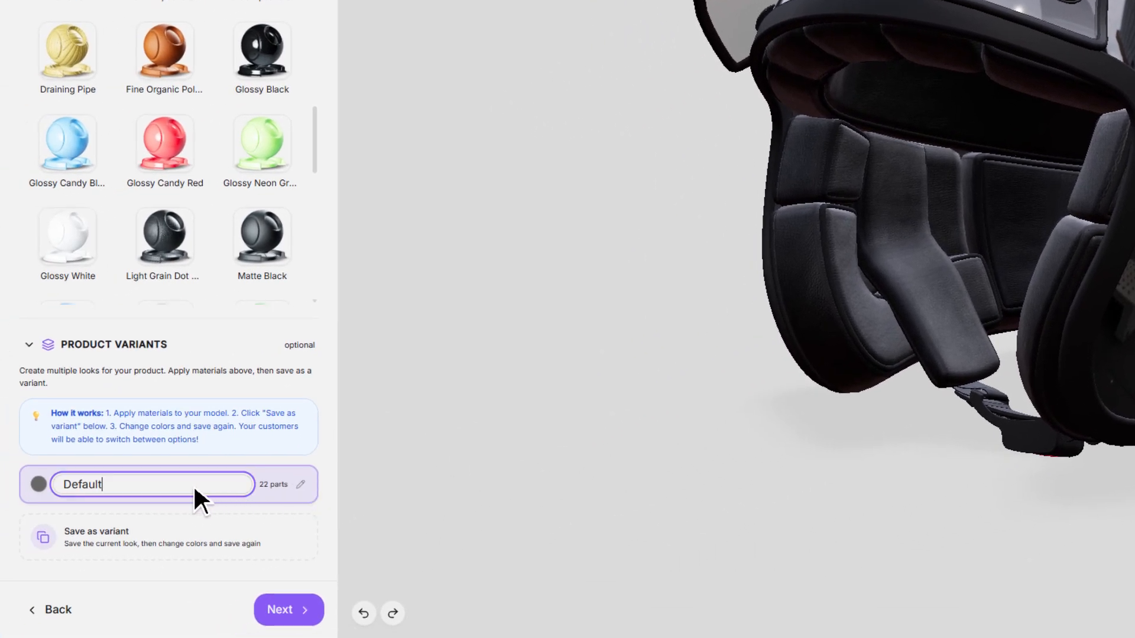
key("ctrl+a")
type("Black")
key("Return")
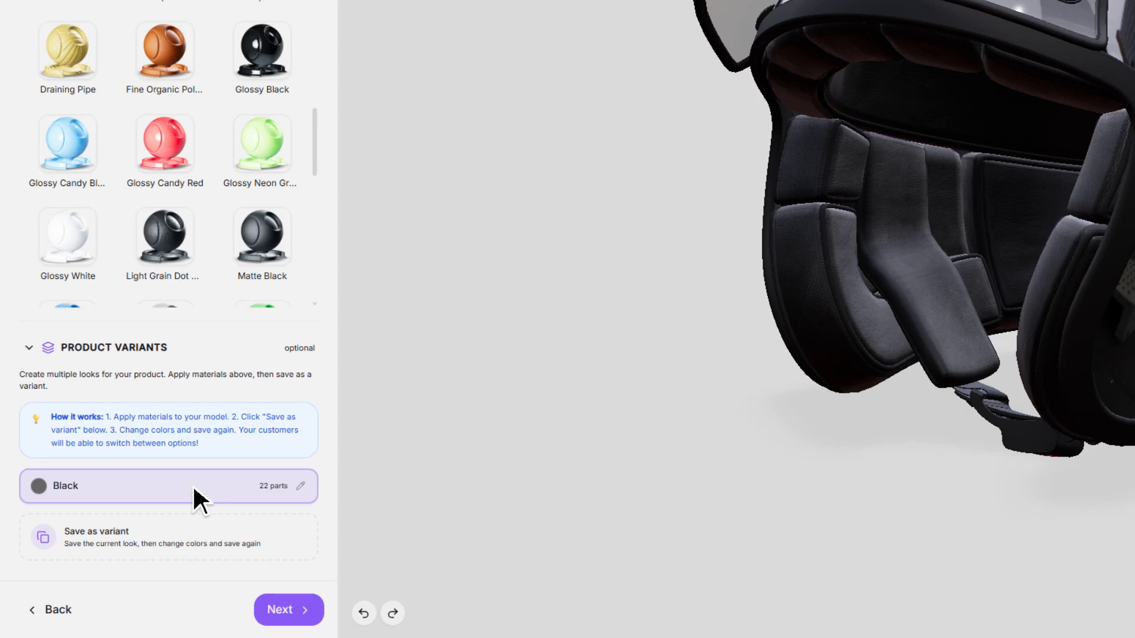
Save the current look as a new product variant named Red.
left_click(120, 530)
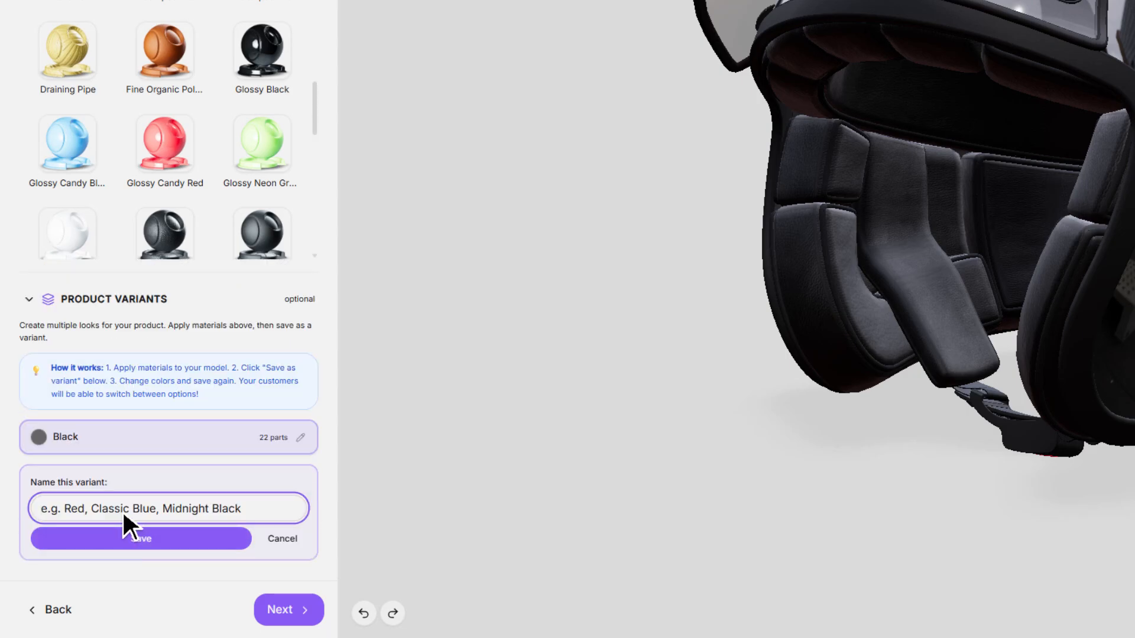
type("Red")
key("Return")
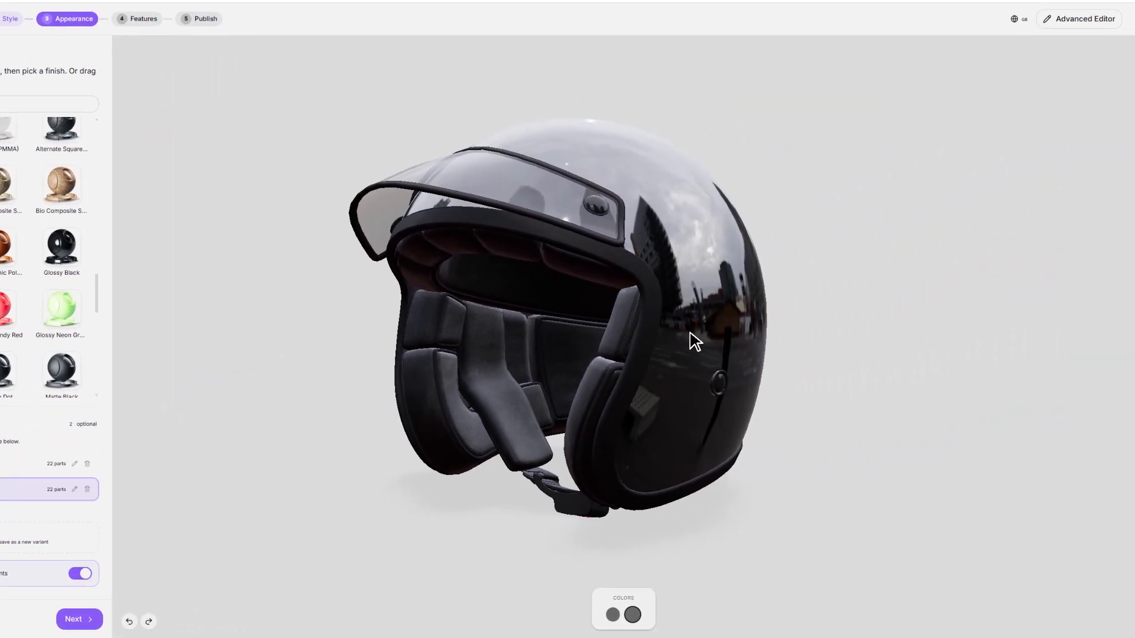
Recolor the Red variant's shell, trying the red scene material first, and apply Glossy Candy Red to the shell and its edge trim.
left_click(690, 333)
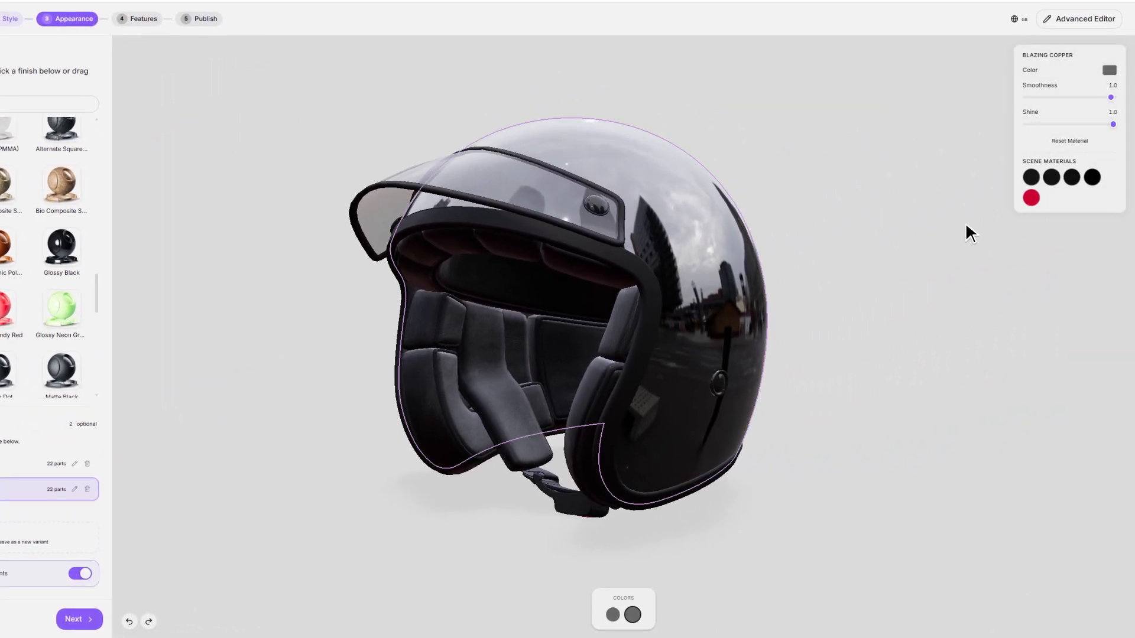
left_click(1031, 198)
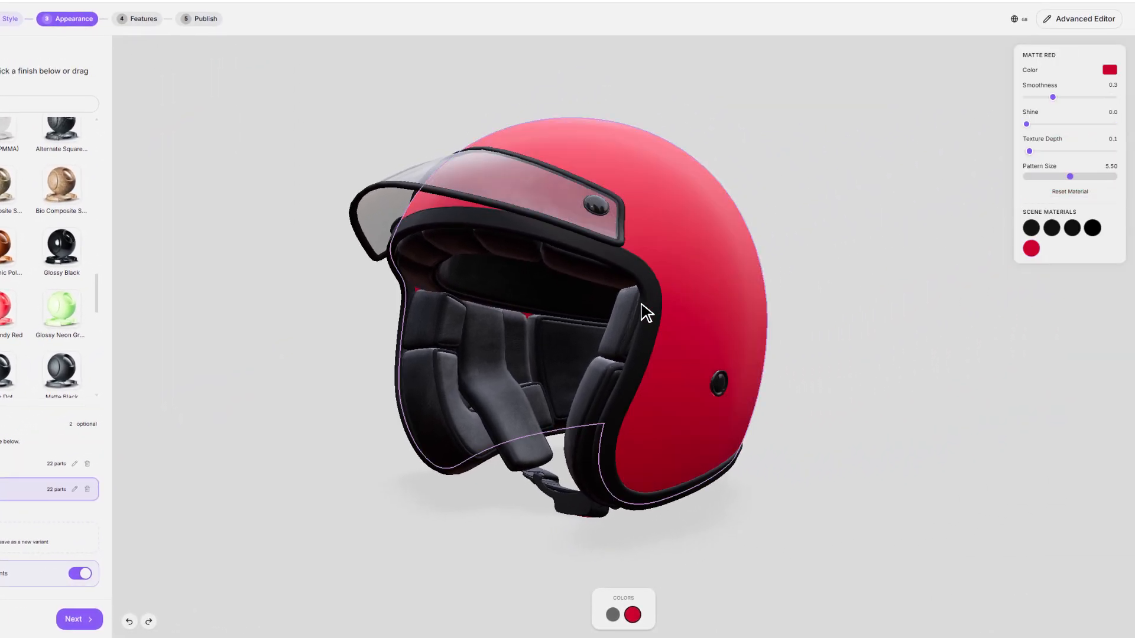
left_click_drag(5, 312, 689, 159)
left_click_drag(11, 319, 638, 179)
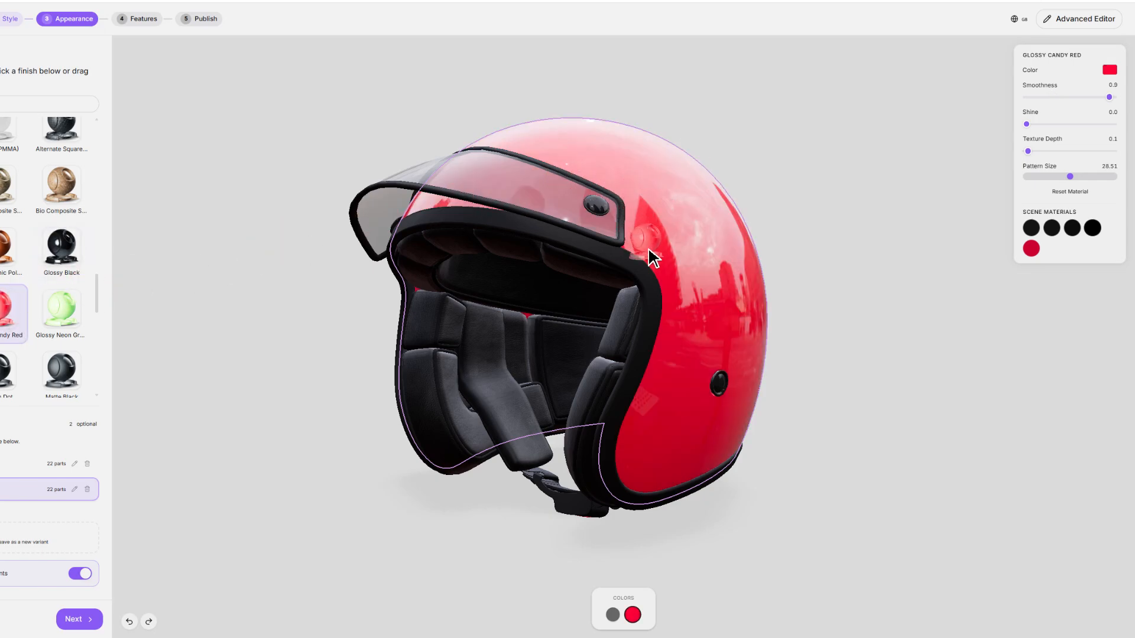
left_click_drag(648, 247, 666, 357)
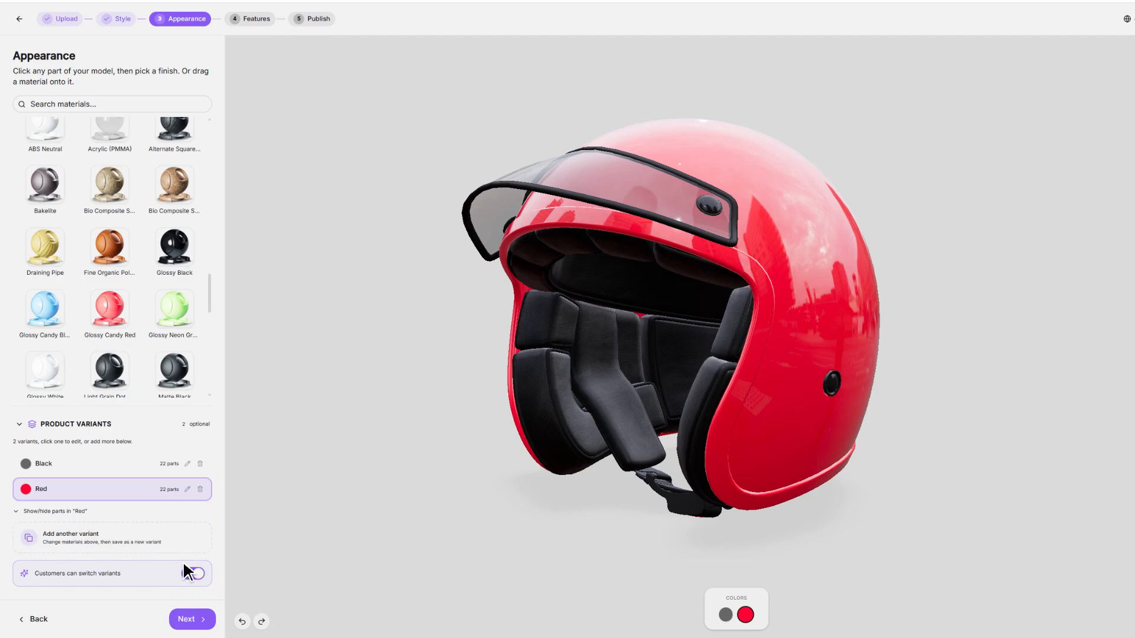
Preview the customer color switcher by alternating between the Black and Red variants, and inspect the red helmet from other angles.
left_click(724, 615)
left_click(741, 618)
left_click(724, 615)
left_click(744, 615)
left_click_drag(564, 578, 848, 584)
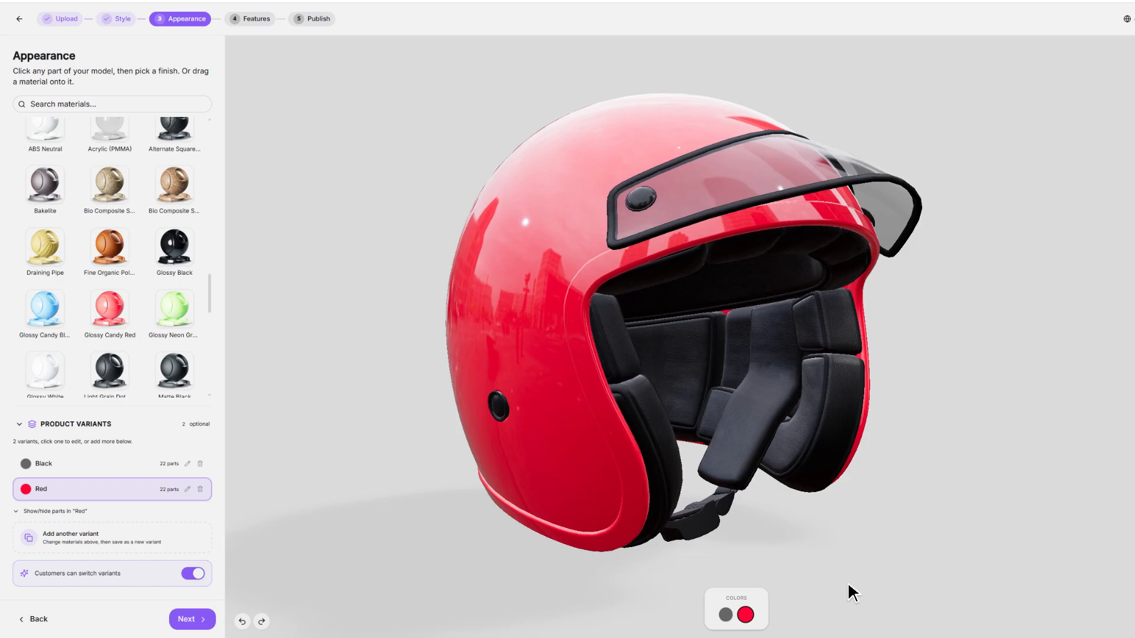
left_click_drag(842, 544, 808, 541)
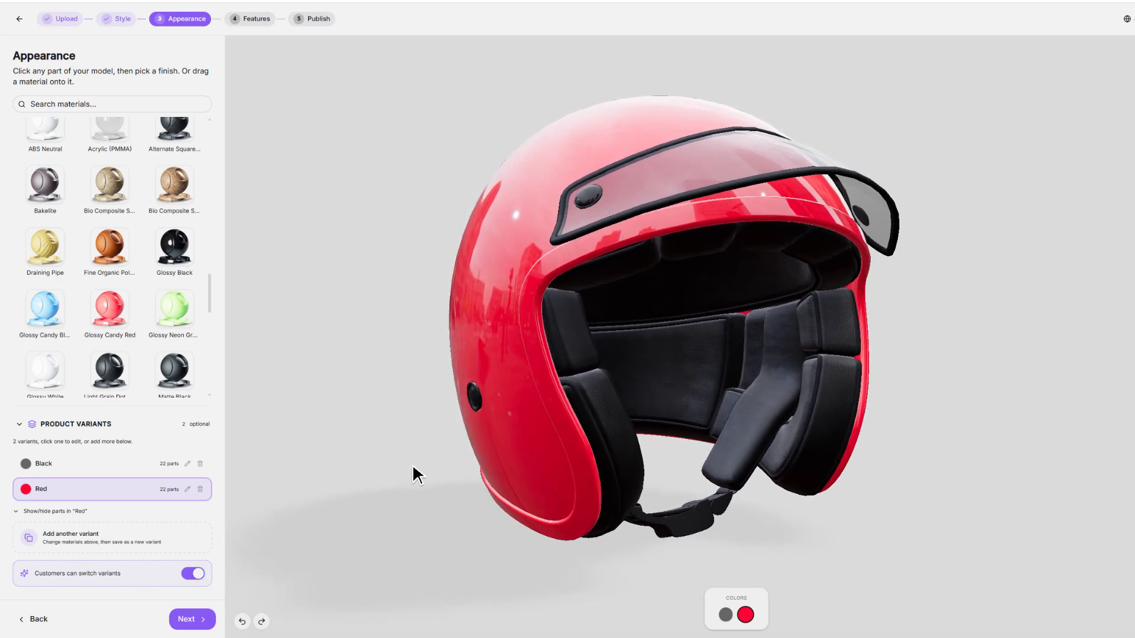
Hide the fitting_002, visor_main_001 and visor_trim_001 meshes in the Black variant, and inspect the helmet without its visor.
left_click(76, 464)
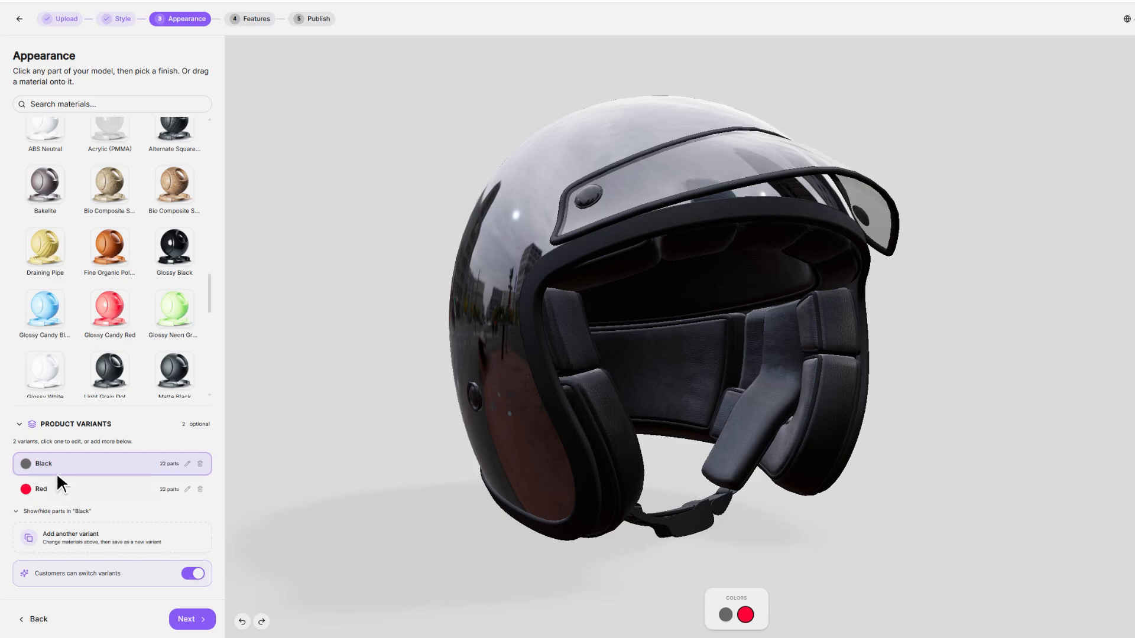
left_click(50, 511)
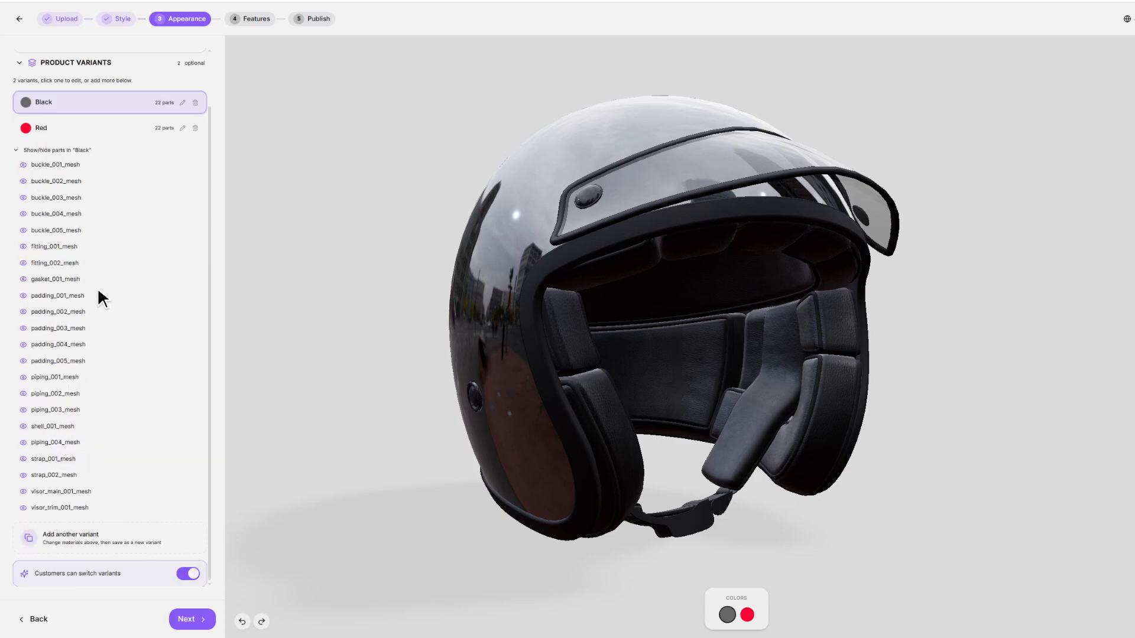
left_click(79, 263)
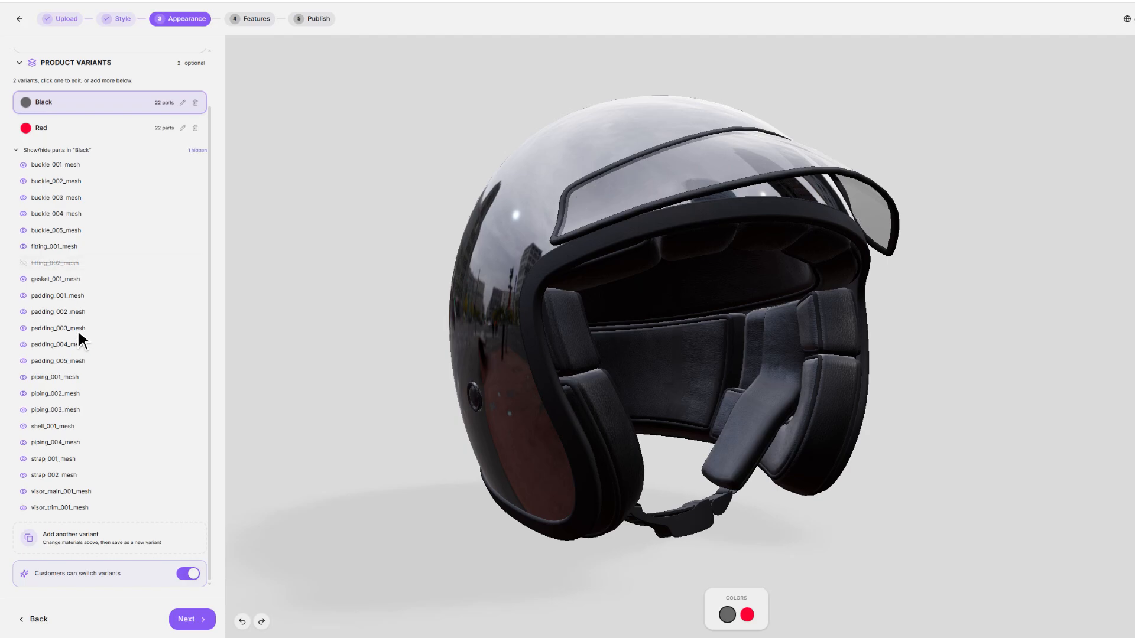
left_click(68, 491)
left_click(69, 506)
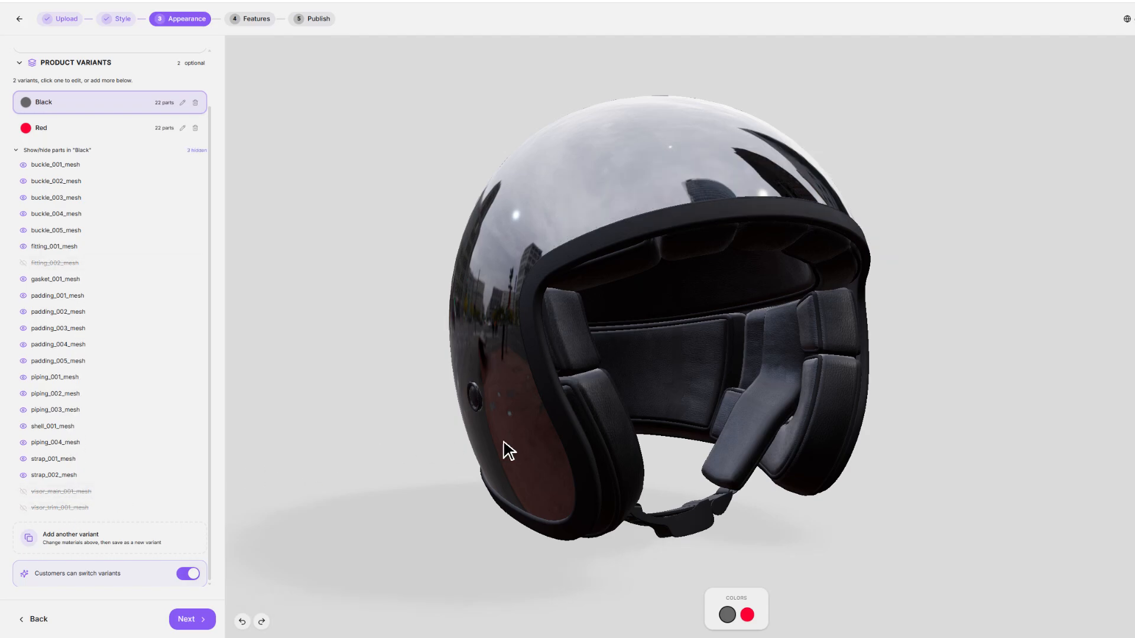
left_click_drag(837, 455, 864, 464)
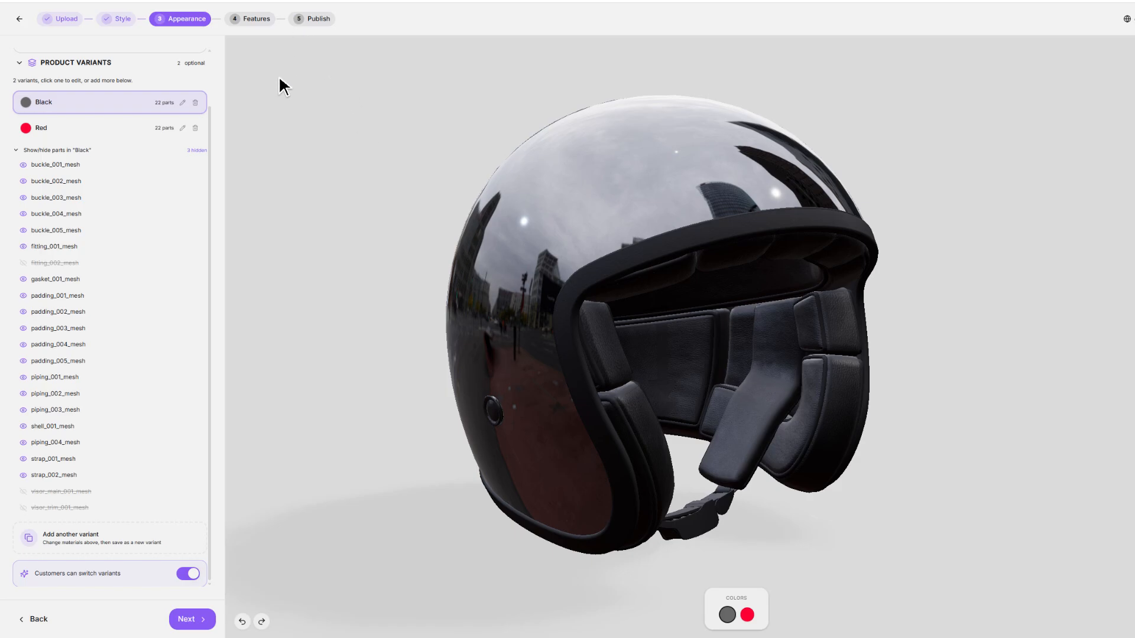
scroll(172, 557, "up", 2)
Enable AR View for the viewer, name the product Helmet, and publish it.
left_click(186, 621)
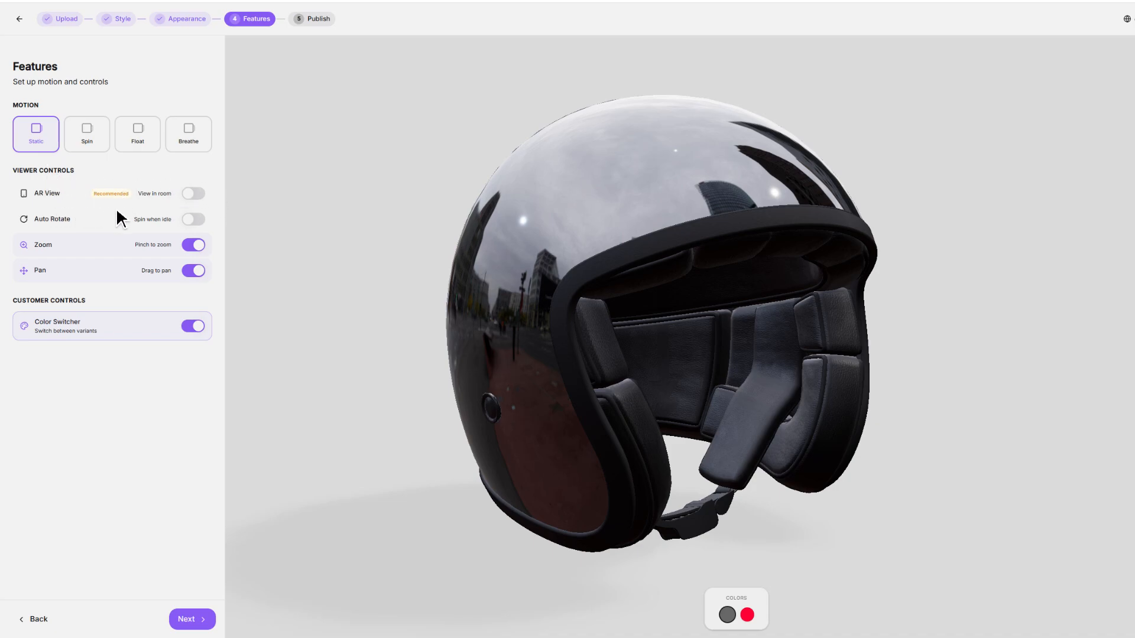
left_click(195, 195)
left_click(192, 619)
type("Helmet")
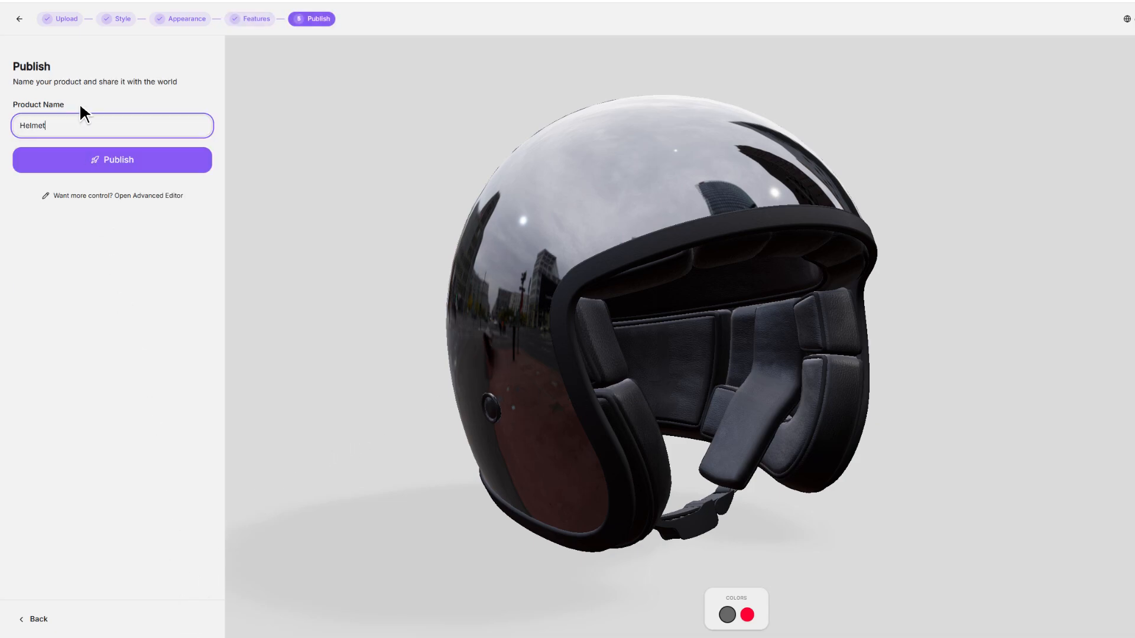
left_click(83, 158)
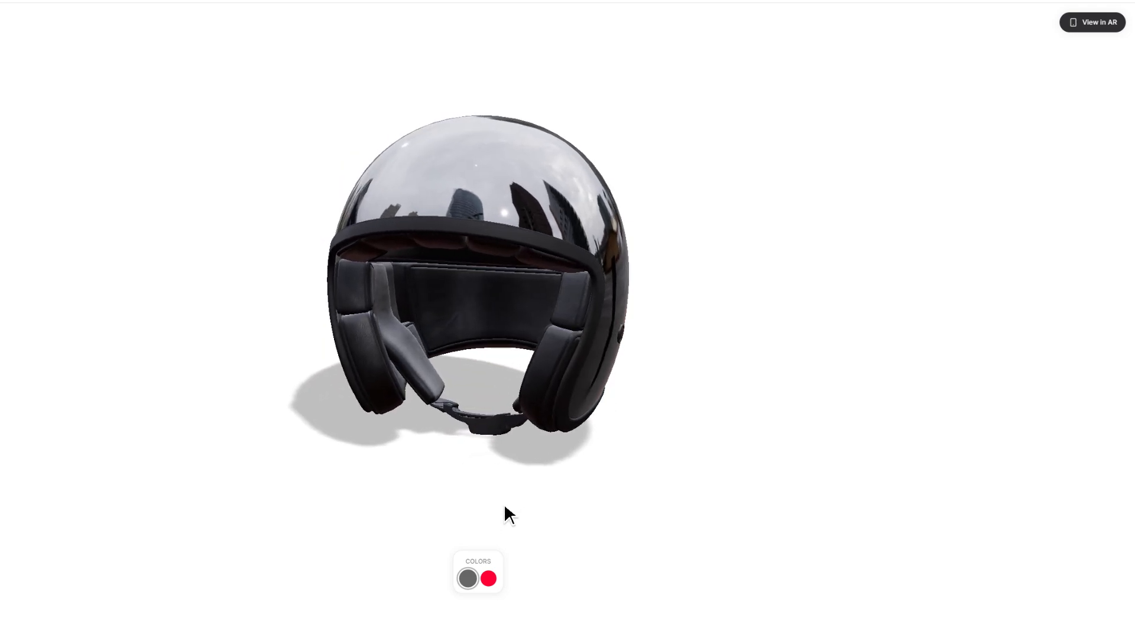
Test the published helmet by alternating between the black and red colors and viewing it from several sides.
left_click(488, 578)
left_click_drag(383, 507, 573, 491)
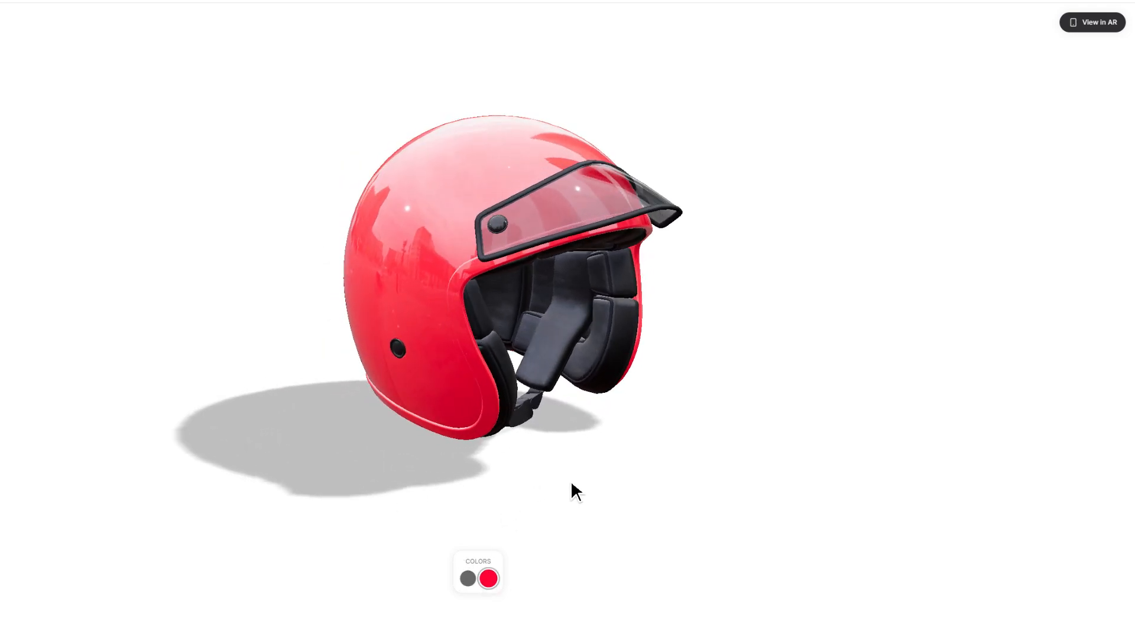
left_click(468, 578)
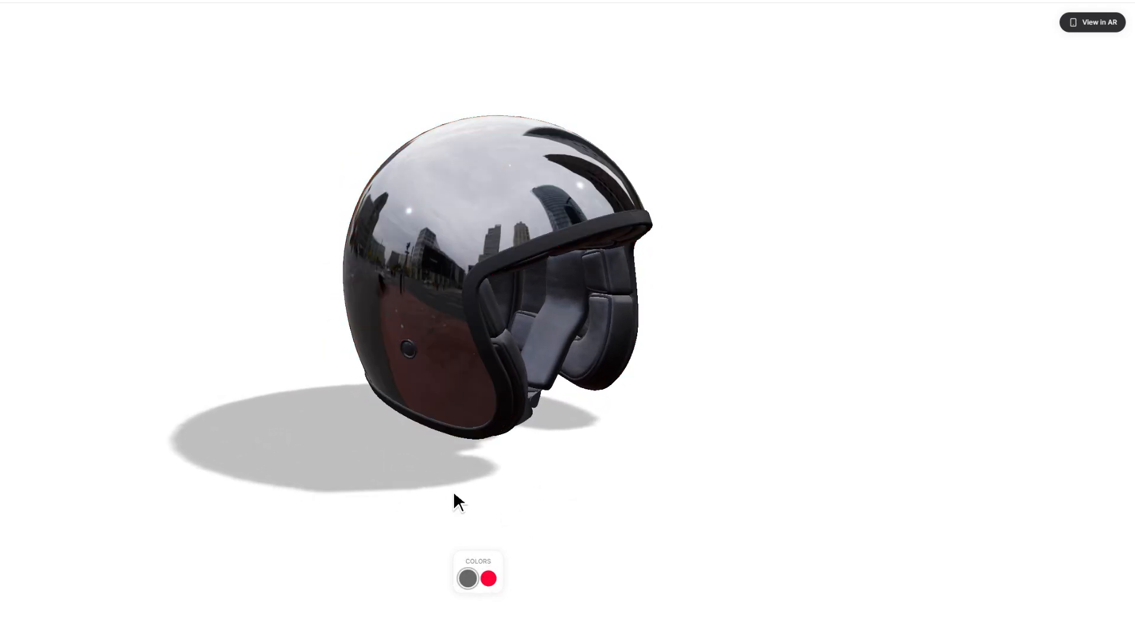
left_click(488, 578)
left_click_drag(434, 403, 119, 392)
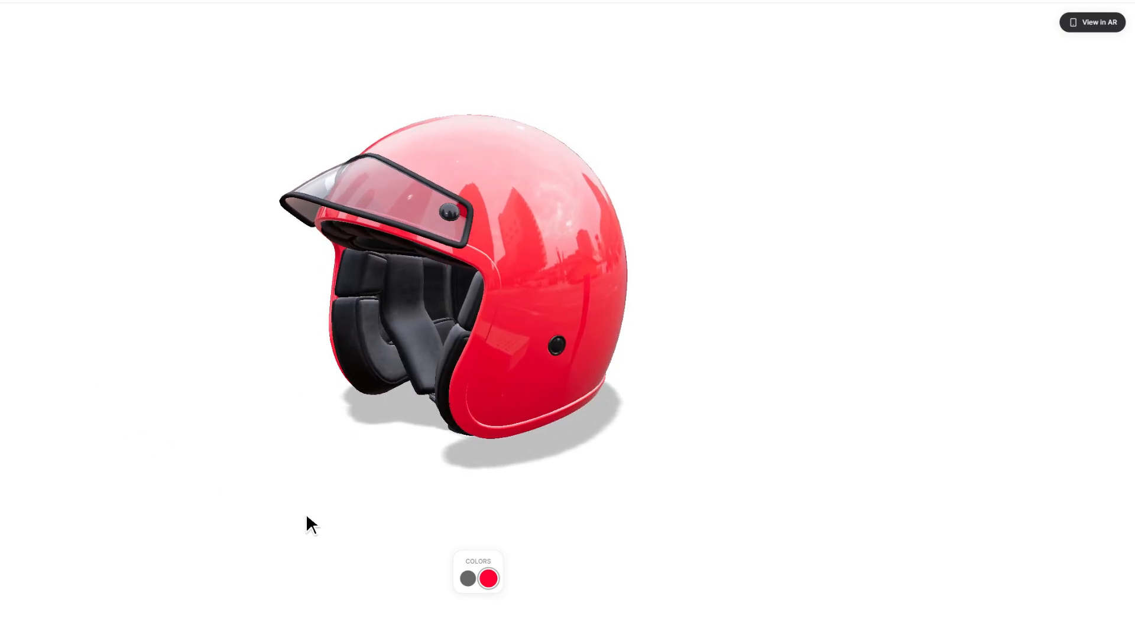
left_click(467, 578)
left_click(488, 578)
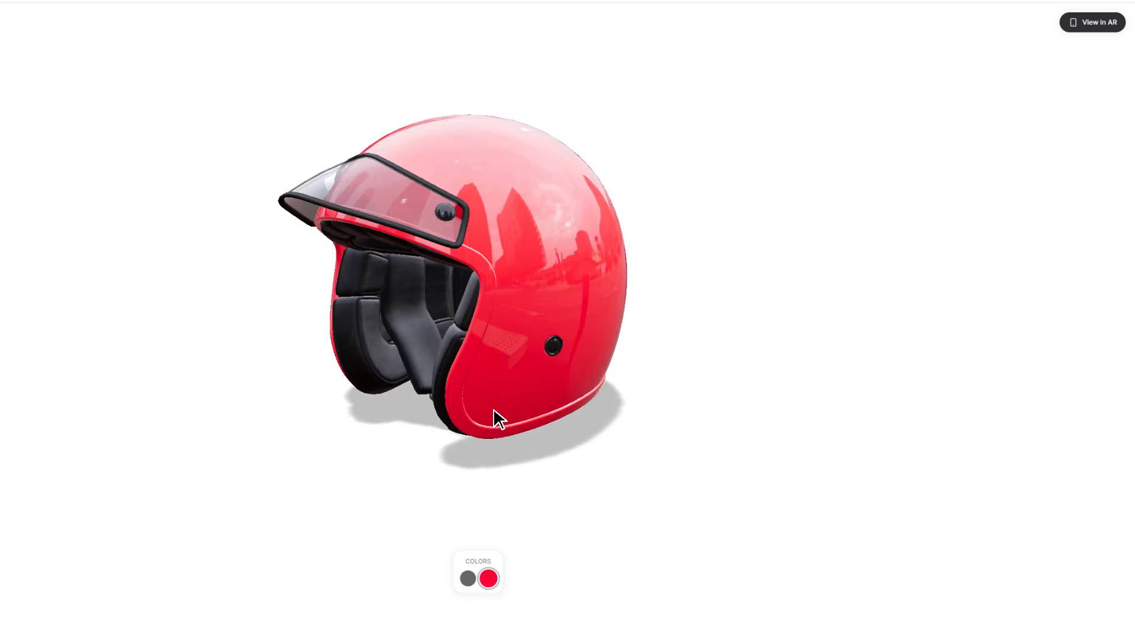
left_click_drag(496, 420, 461, 272)
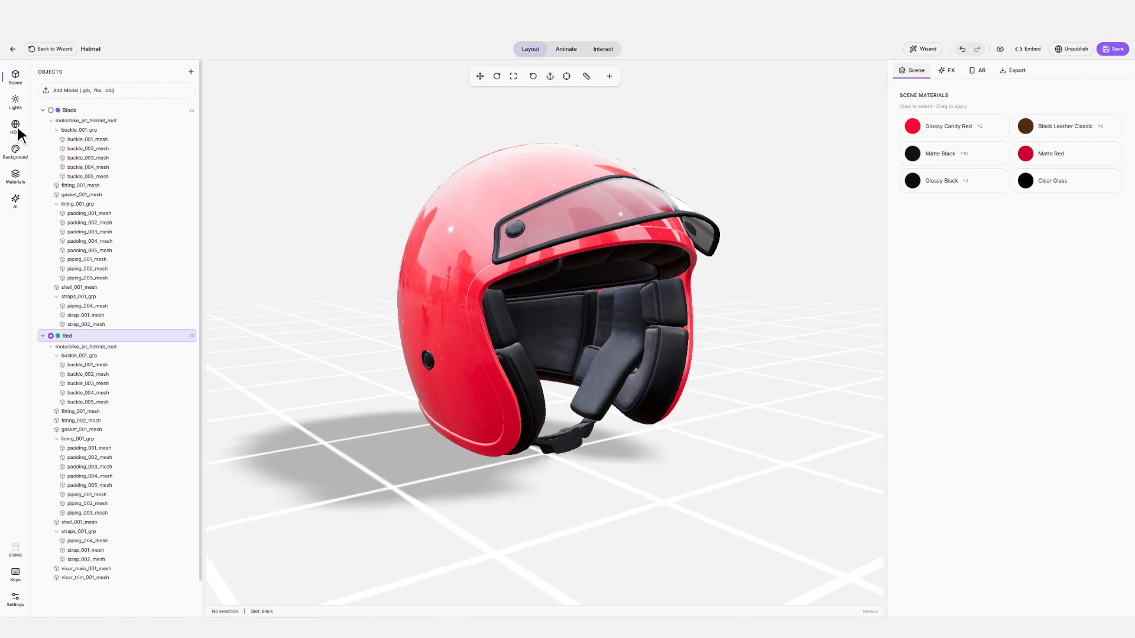
In the advanced editor, show the City environment as the scene background and view the helmet against it.
left_click(15, 126)
left_click(183, 421)
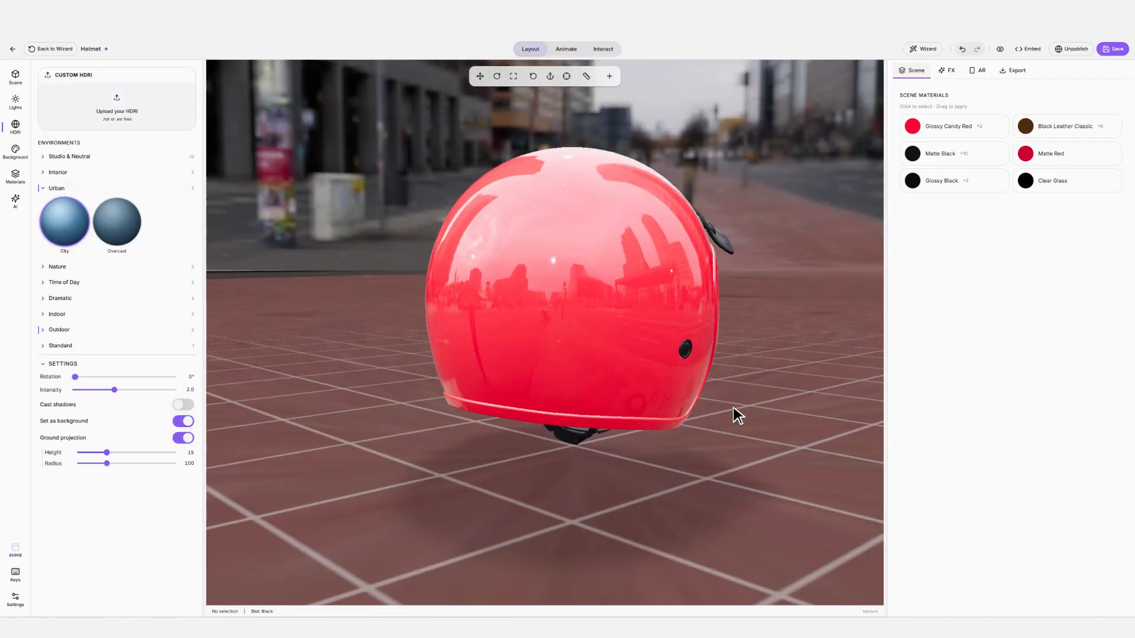
left_click_drag(732, 408, 526, 408)
left_click_drag(107, 453, 77, 464)
Select the red helmet's shell and lower the opacity of its Glossy Candy Red material.
left_click_drag(479, 322, 533, 310)
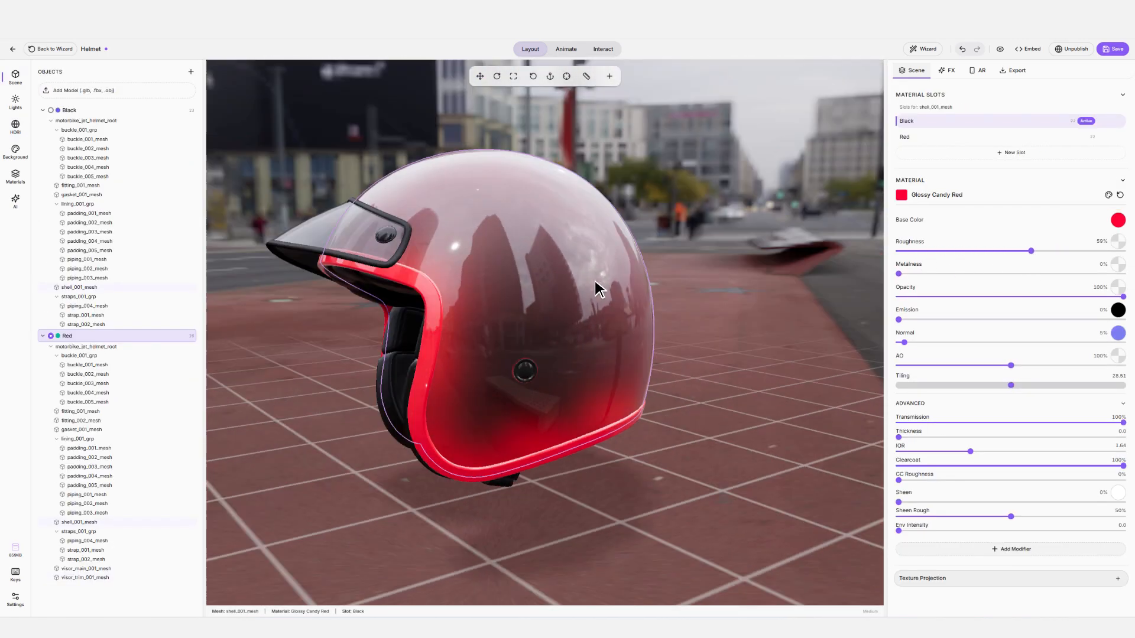
left_click_drag(595, 281, 795, 196)
left_click(796, 195)
left_click_drag(585, 204, 734, 242)
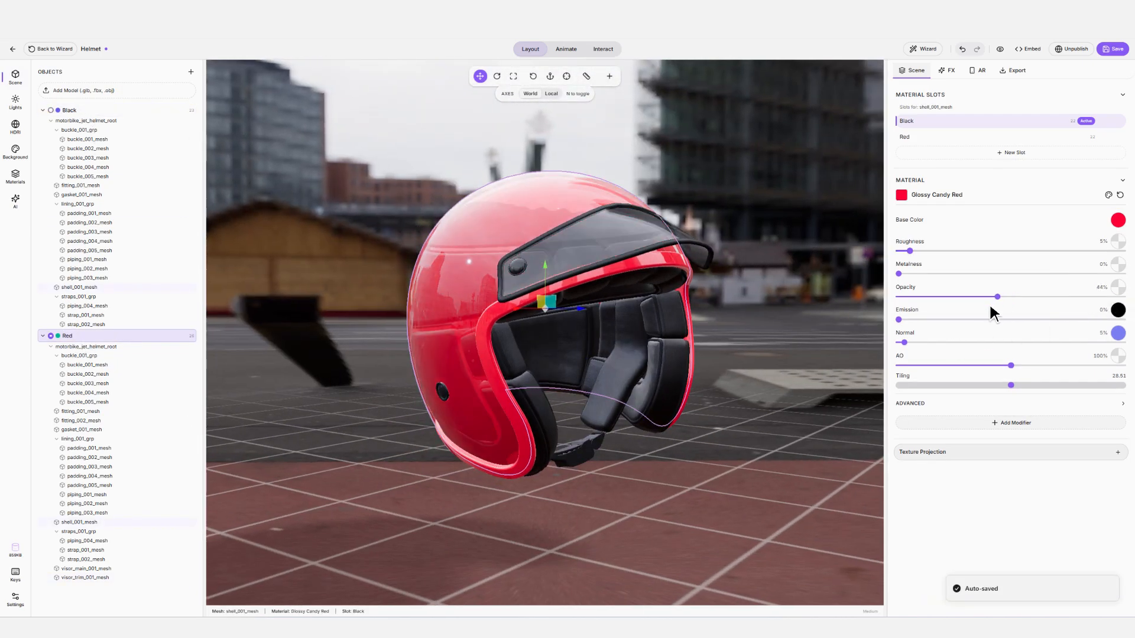
Deselect the helmet and add the True Reflection effect to the scene.
left_click(750, 218)
left_click(946, 70)
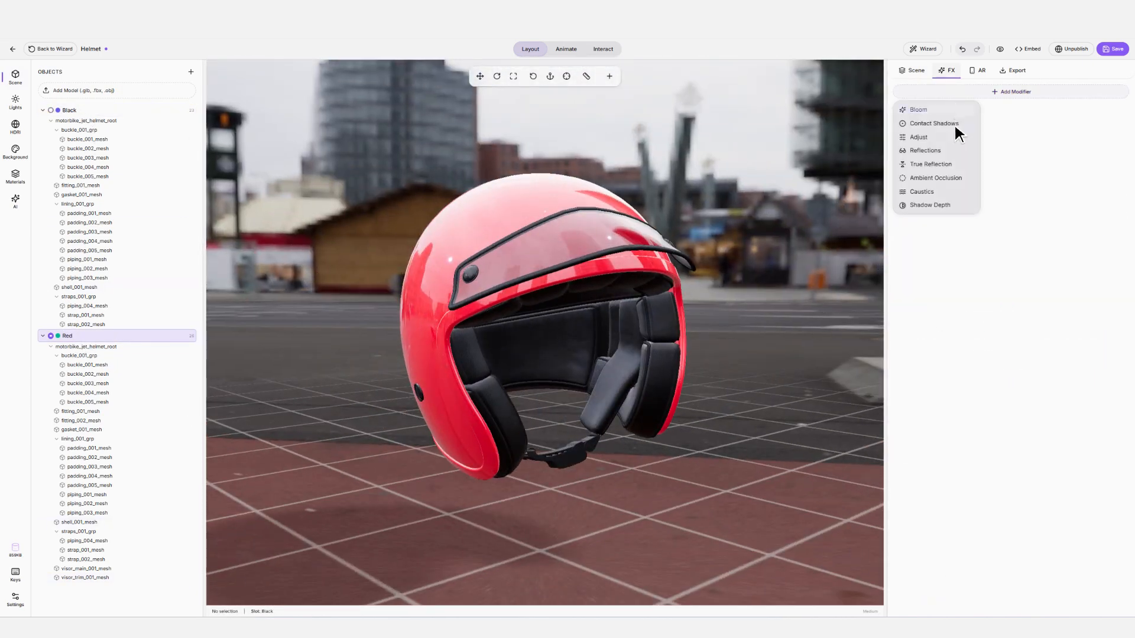
left_click(955, 167)
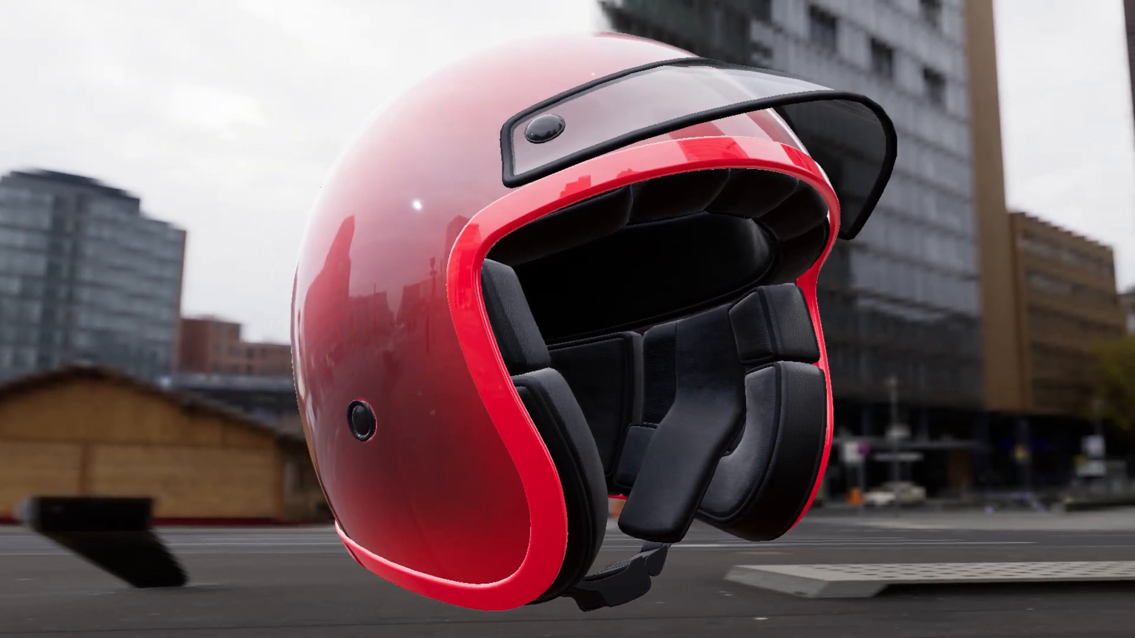